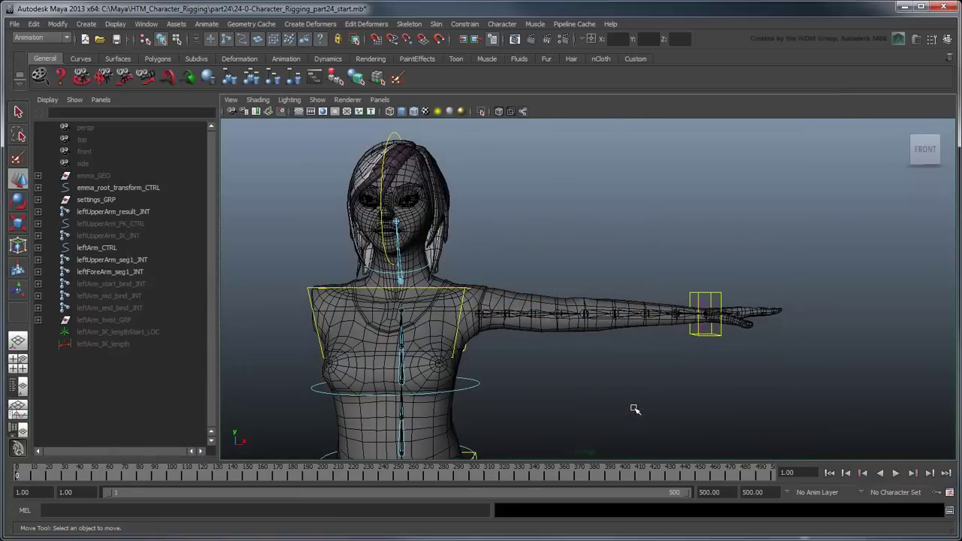
Create a locator and rename it leftElbow_LOC
key("q")
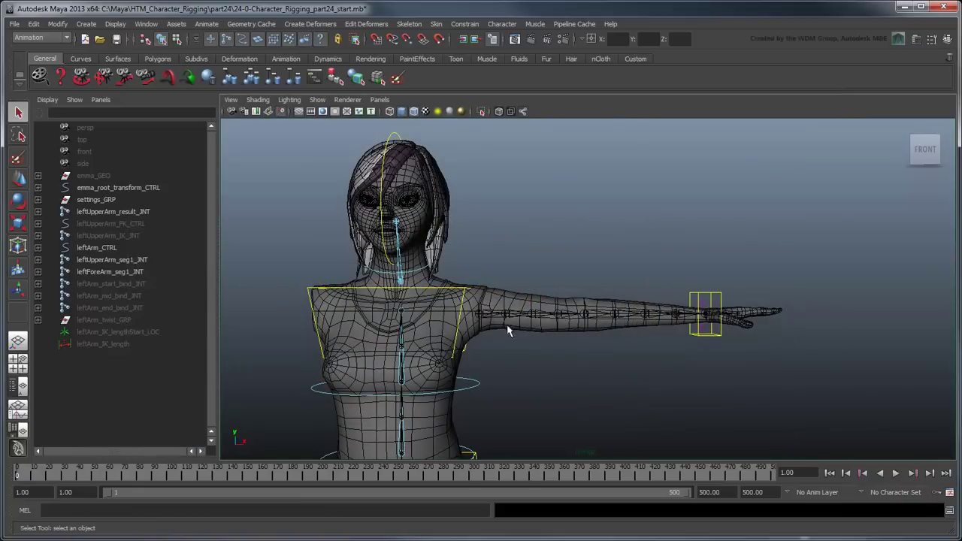
left_click(86, 23)
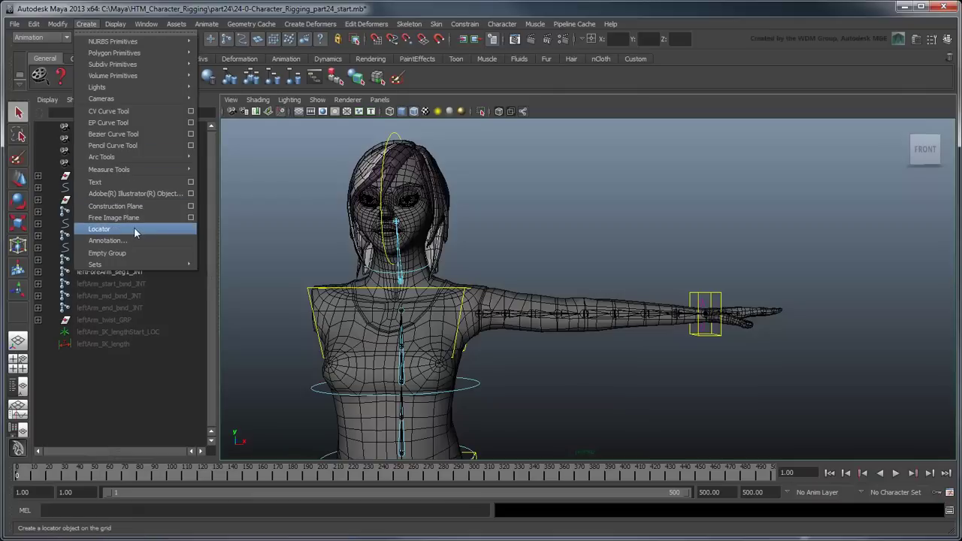
left_click(90, 227)
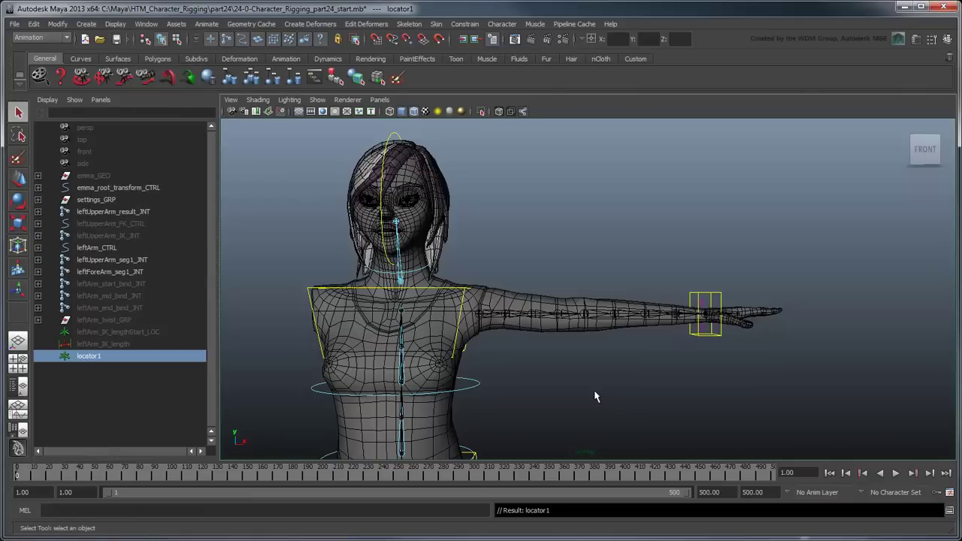
double_click(118, 359)
type("leftElbow_LOC")
key("Return")
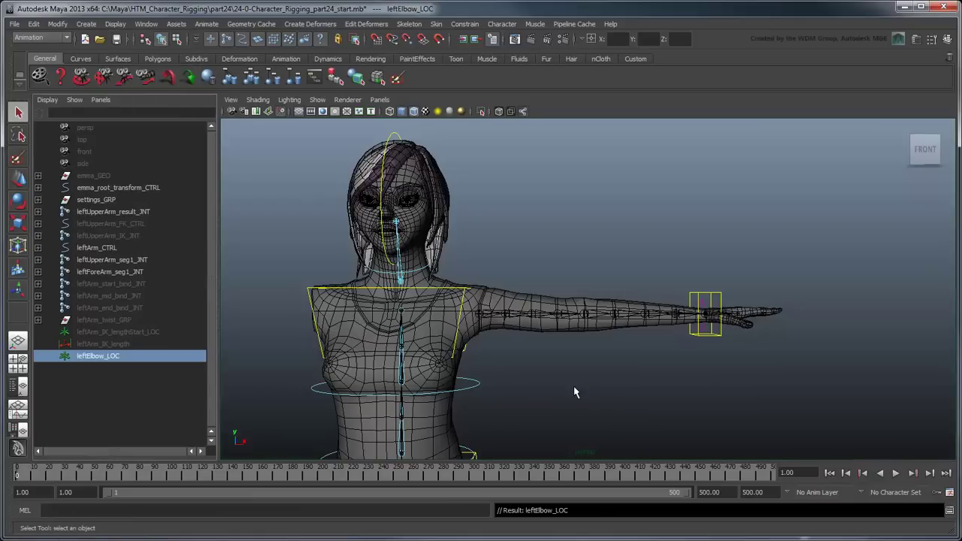
Snap leftElbow_LOC to the left elbow joint and move it straight back behind the arm to about Z -13.159
key("w")
right_click_drag(594, 374, 725, 373, "alt")
middle_click_drag(654, 440, 659, 372, "alt")
key("4")
key("w")
middle_click_drag(601, 256, 586, 290)
left_click_drag(650, 337, 607, 369, "alt")
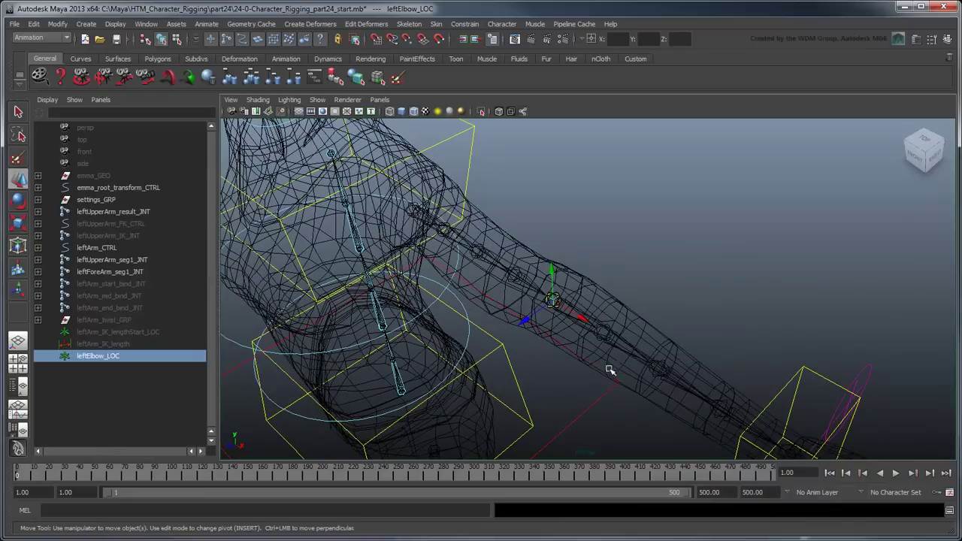
left_click_drag(537, 328, 630, 266)
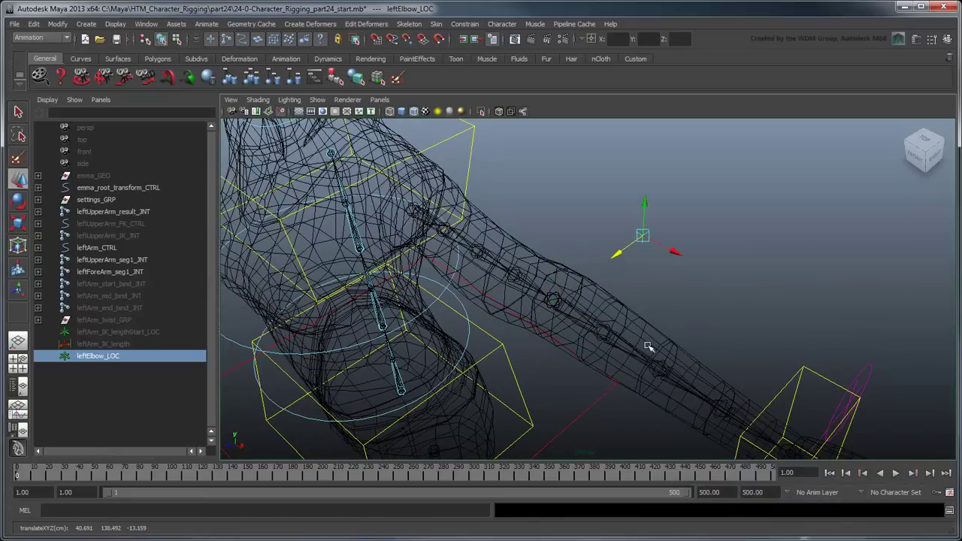
Pole-vector constrain leftArm_HDL under leftArm_CTRL to leftElbow_LOC and return the viewport to shaded display
left_click(38, 247)
left_click(120, 260, "ctrl")
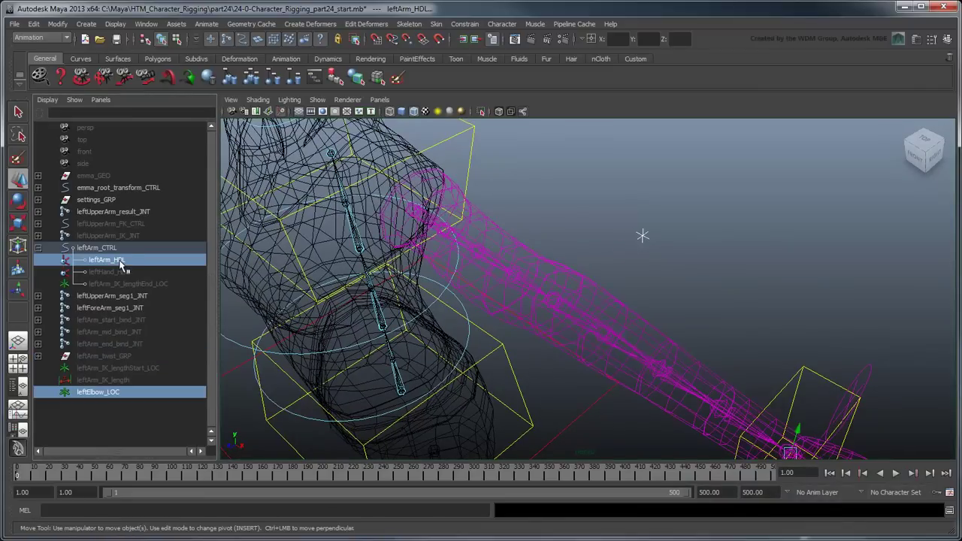
left_click(465, 23)
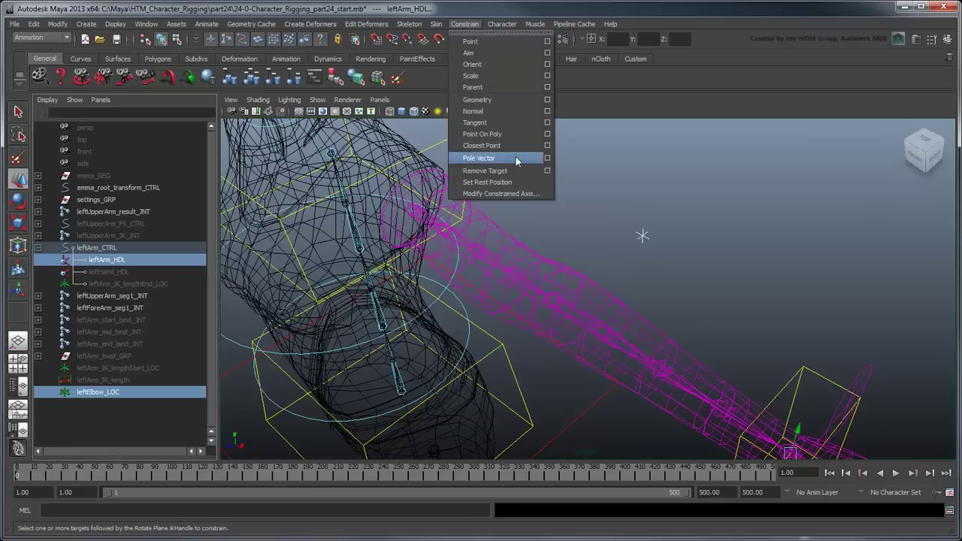
left_click(478, 158)
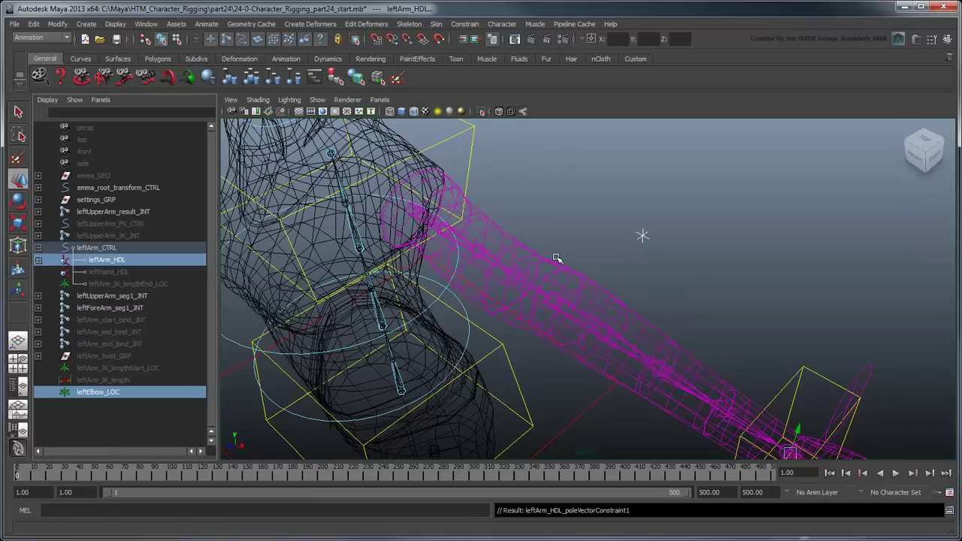
key("5")
Test the arm's pole vector by moving leftElbow_LOC, and undo the move
mouse_move(597, 213)
left_mouse_down()
mouse_move(659, 241)
mouse_move(668, 257)
left_mouse_up()
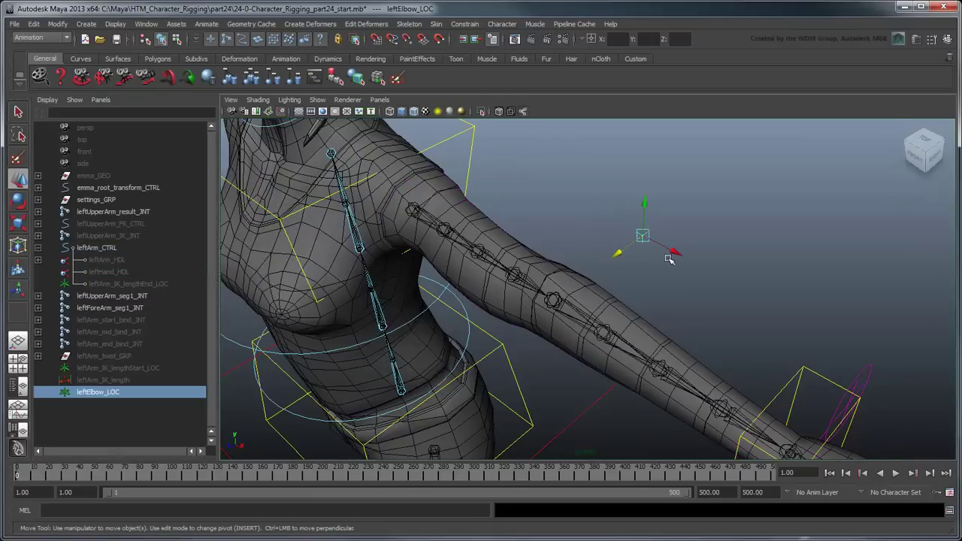
left_click_drag(655, 209, 663, 283)
key("ctrl+z")
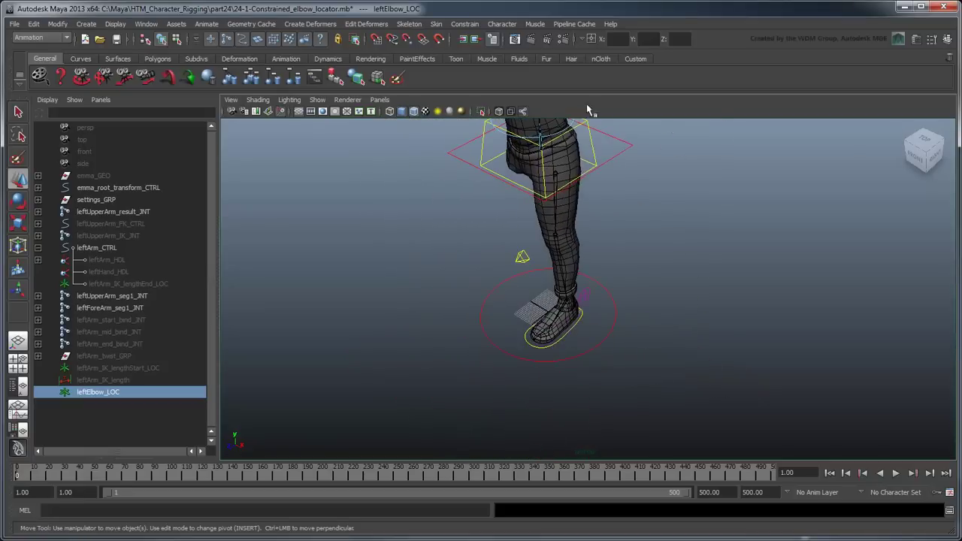
Duplicate leftKnee_CTRL with Duplicate Special, using reset settings and grouping the copy under World
scroll(583, 292, "up", 6)
middle_click_drag(499, 247, 700, 421, "alt")
left_click(456, 271)
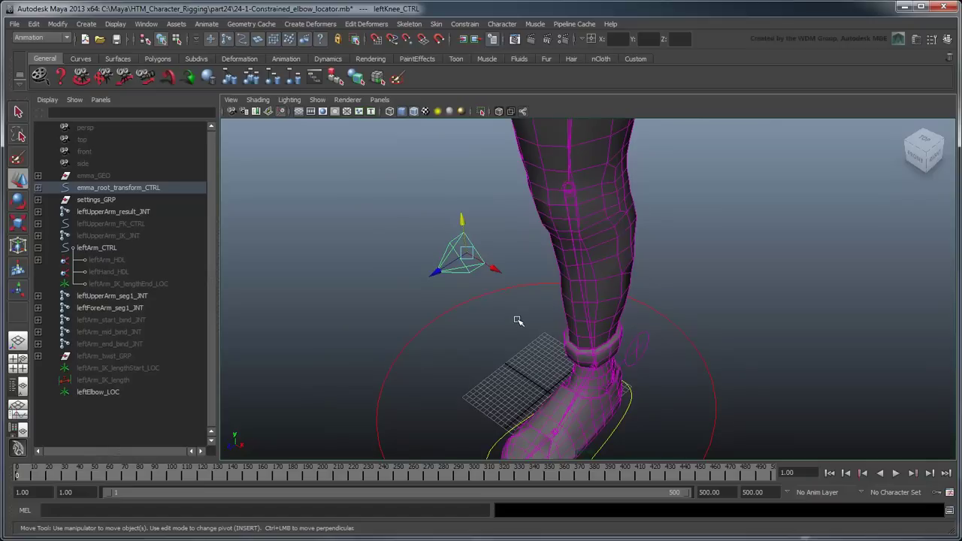
key("q")
key("ctrl+z")
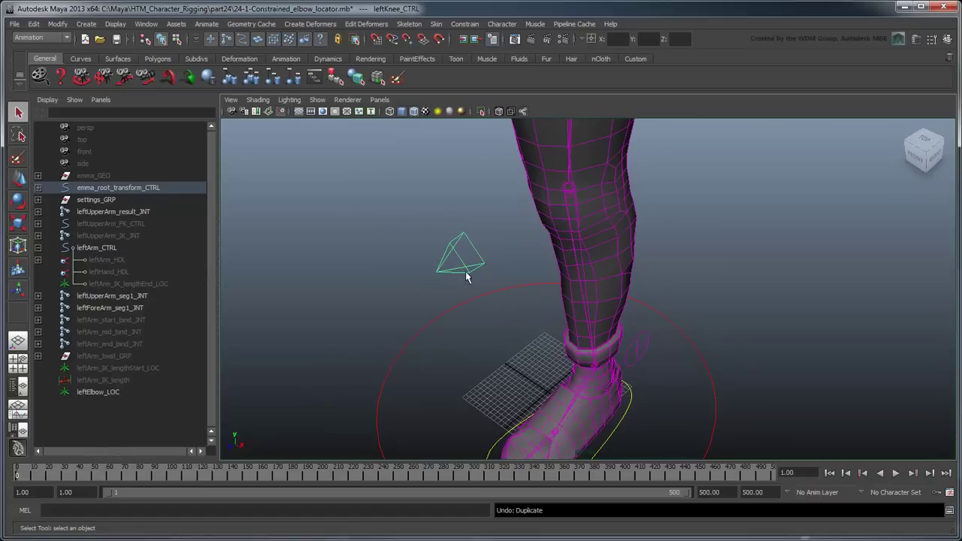
left_click(34, 23)
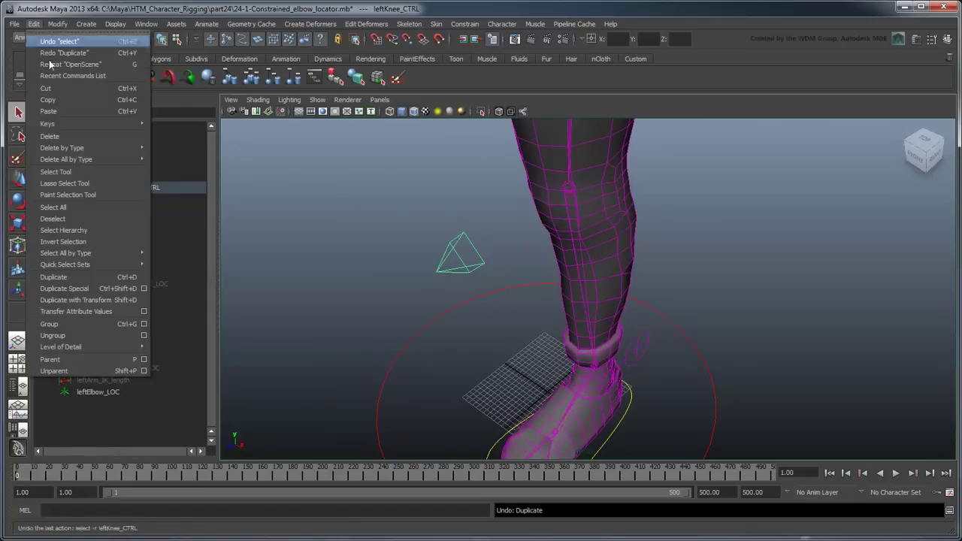
left_click(142, 288)
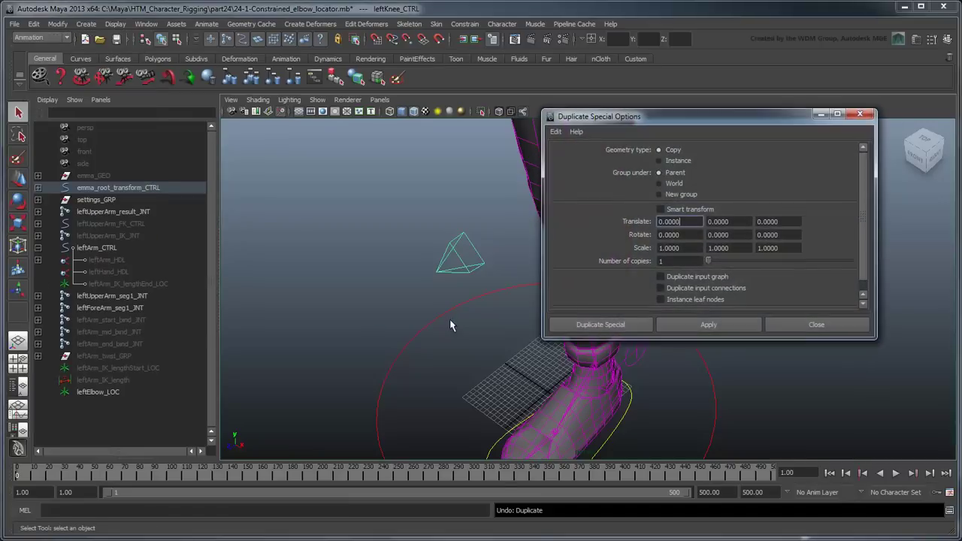
left_click(562, 134)
left_click(574, 155)
left_click(679, 185)
left_click(600, 325)
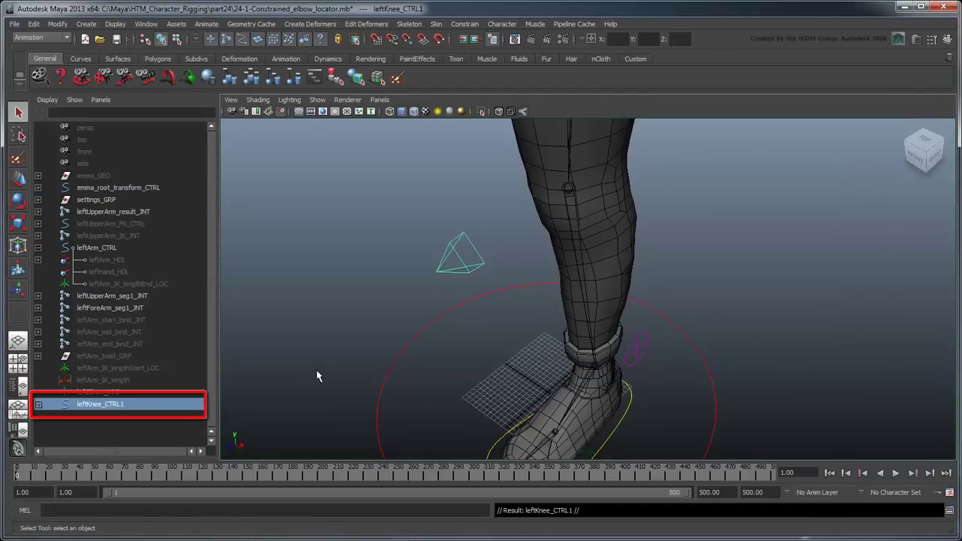
Rename the duplicated knee control leftElbow_CTRL
double_click(100, 404)
type("leftE")
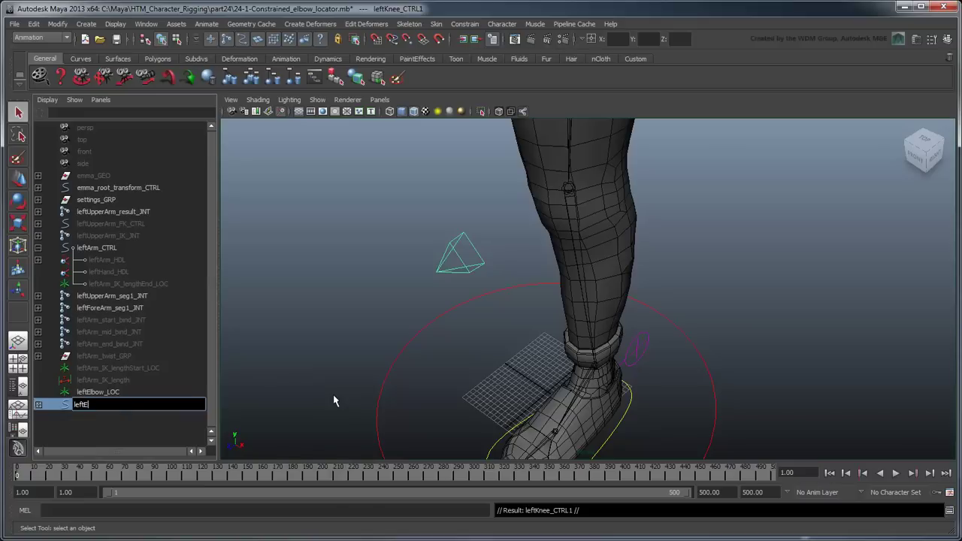
type("lbow_CTRL")
key("Return")
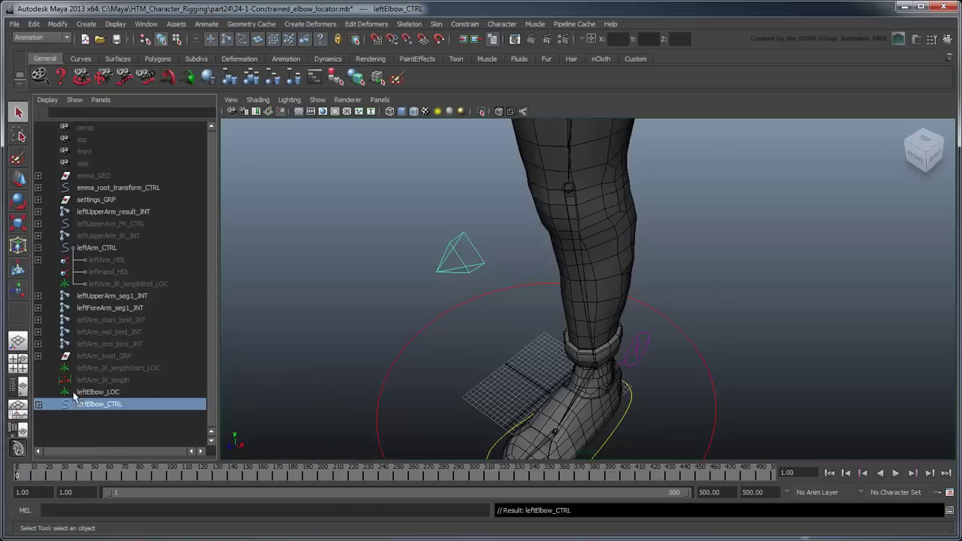
Delete the three child locators under leftElbow_CTRL: leftKnee_pv_LOC, leftThigh_to_kneeDistEnd_LOC and leftKnee_to_footDistStart_LOC
left_click(38, 404)
left_click_drag(123, 404, 119, 433)
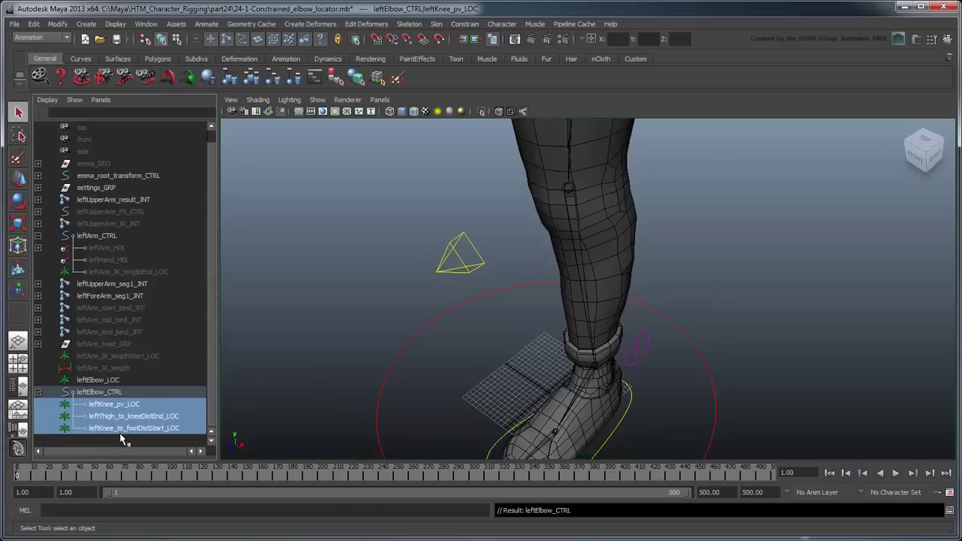
key("Delete")
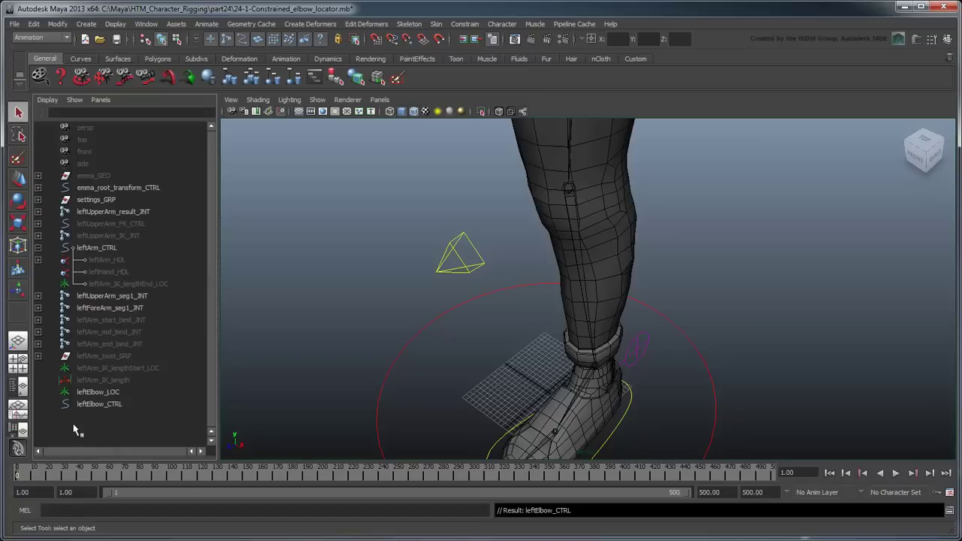
Remove leftElbow_CTRL from the legs_IK_LYR display layer
left_click(99, 404)
left_click(946, 39)
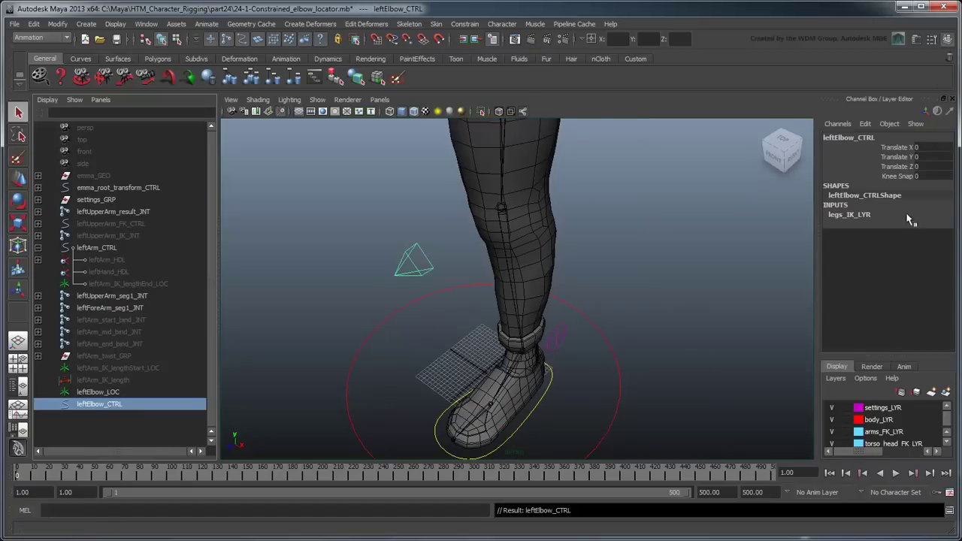
scroll(951, 427, "down", 3)
left_click(868, 423)
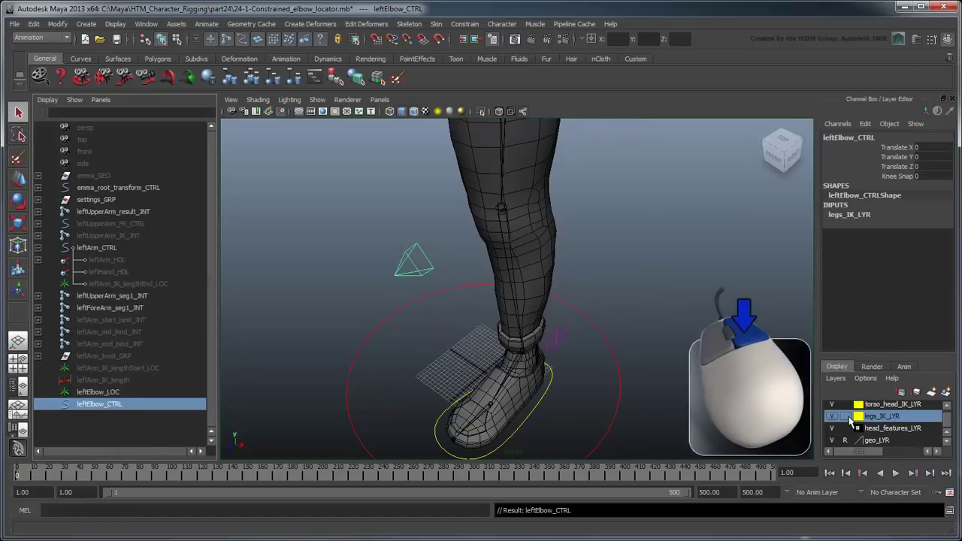
right_click(850, 423)
left_click(863, 448)
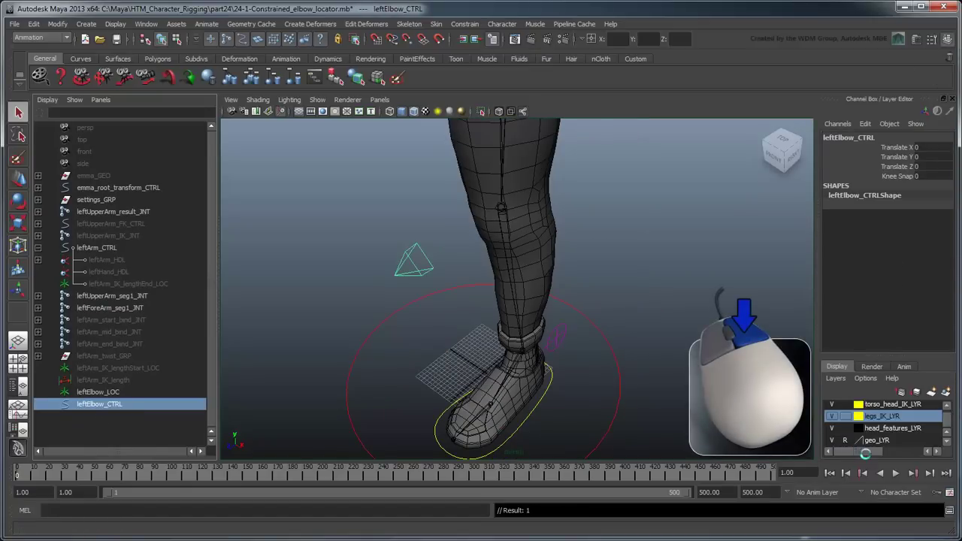
Add leftElbow_CTRL to the arms_IK_LYR display layer
scroll(865, 428, "up", 2)
left_click(853, 419)
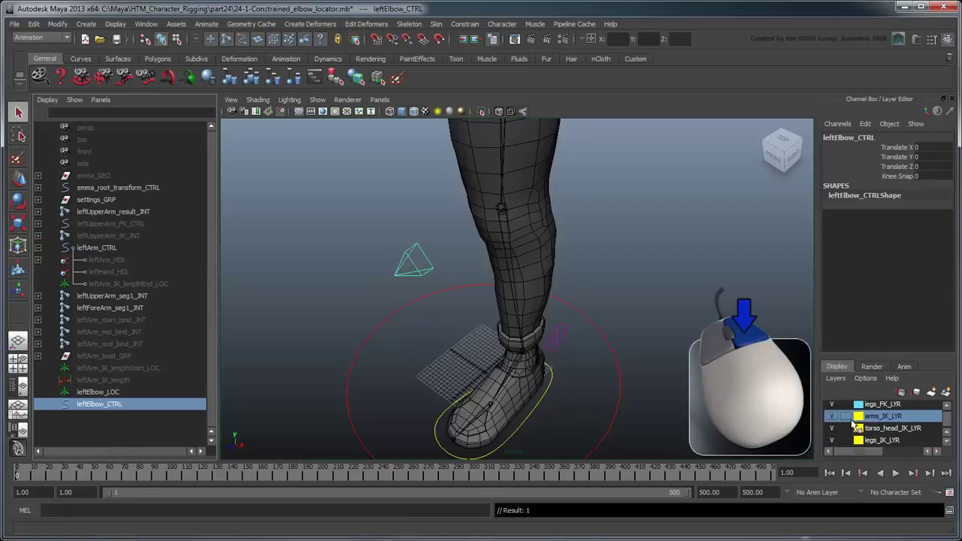
right_click(853, 424)
left_click(864, 436)
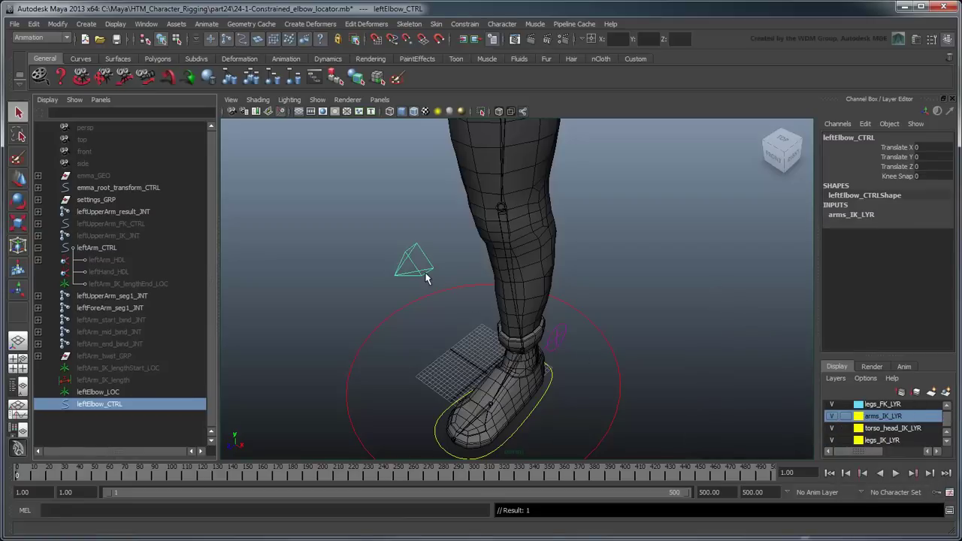
Snap leftElbow_CTRL to the world origin on the grid
key("w")
left_click_drag(436, 337, 559, 362, "alt")
right_click_drag(560, 362, 582, 389, "alt")
middle_click_drag(582, 388, 532, 324, "alt")
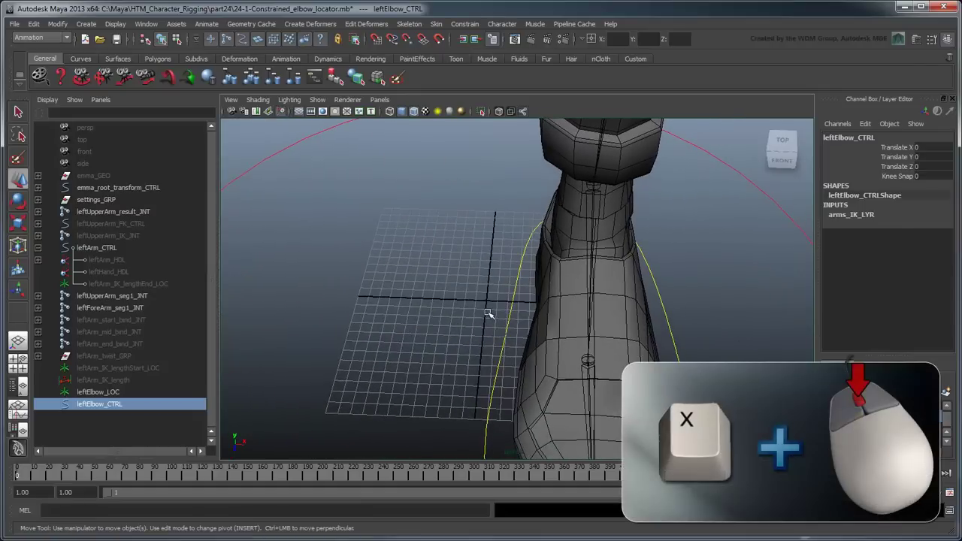
key("x")
middle_click(490, 311)
Freeze the X, Y and Z translation of leftElbow_CTRL at the origin
left_click_drag(490, 308, 511, 381, "alt")
left_click_drag(897, 148, 862, 164)
right_click(863, 164)
mouse_move(864, 350)
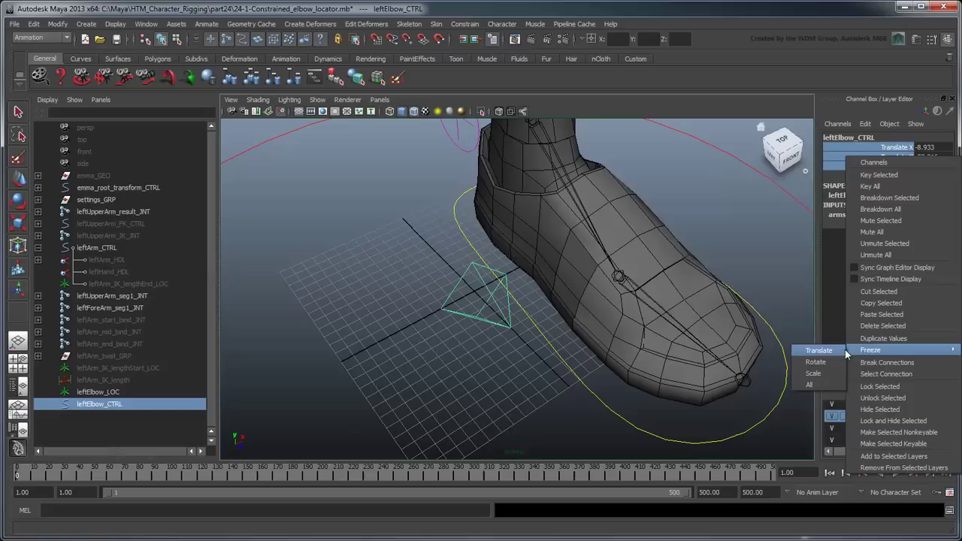
left_click(836, 353)
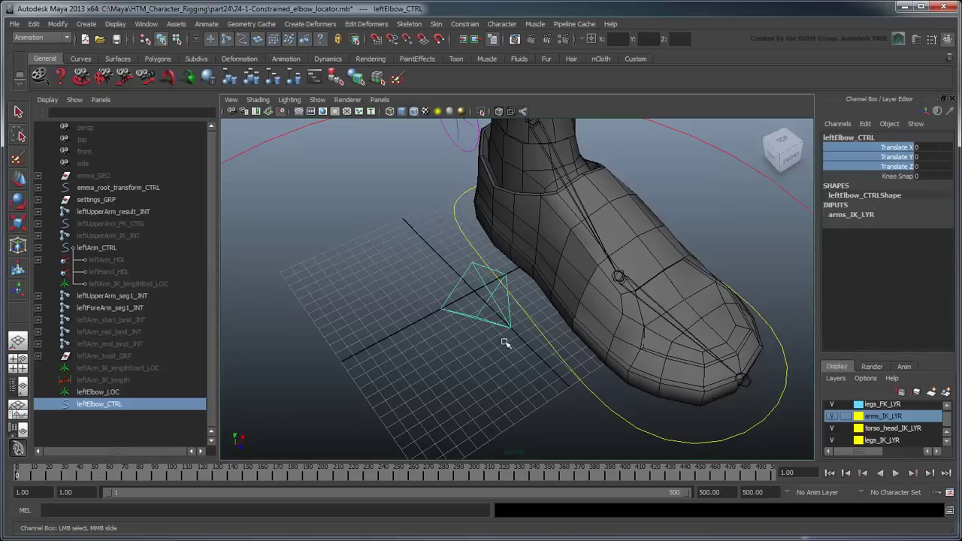
Move the tip CV of the leftElbow_CTRL pyramid along Z to the opposite side of its base, and return to object mode
left_click_drag(515, 335, 541, 360, "alt")
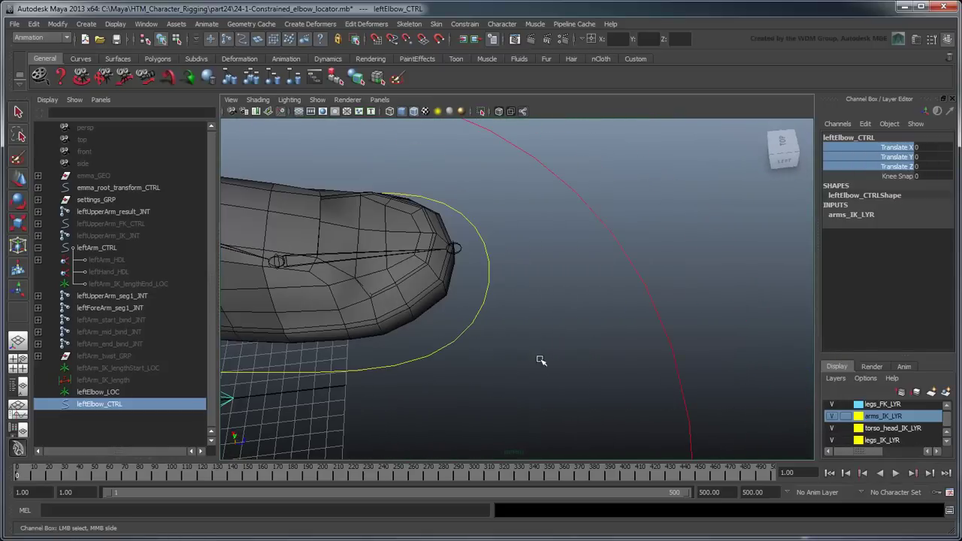
middle_click_drag(441, 346, 627, 258, "alt")
left_click_drag(628, 257, 616, 294, "alt")
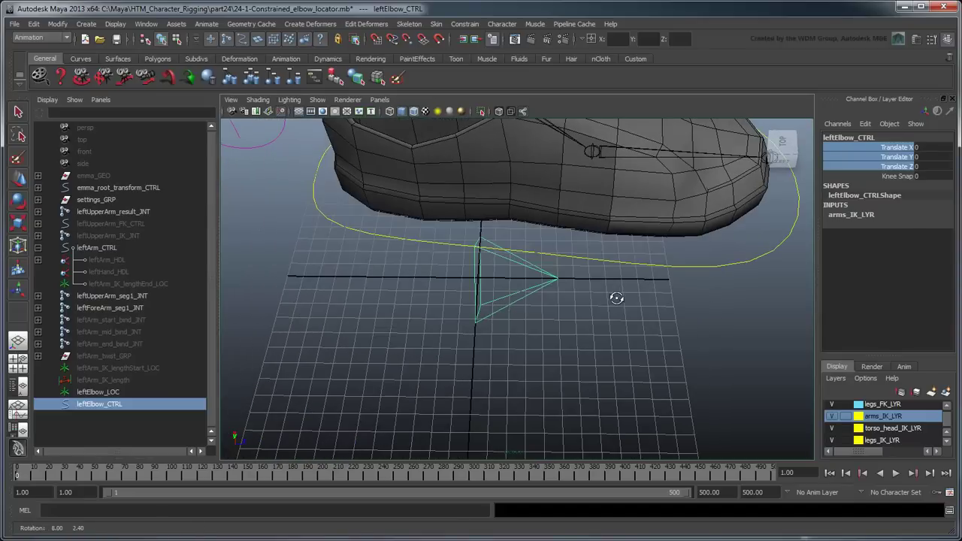
right_click_drag(494, 275, 441, 275)
key("w")
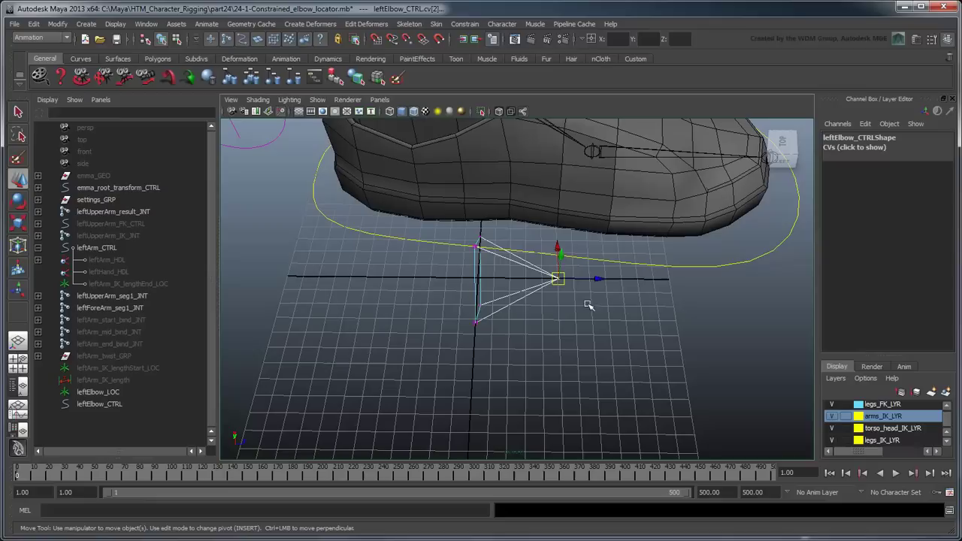
left_click_drag(612, 283, 450, 293)
right_click_drag(454, 322, 498, 307)
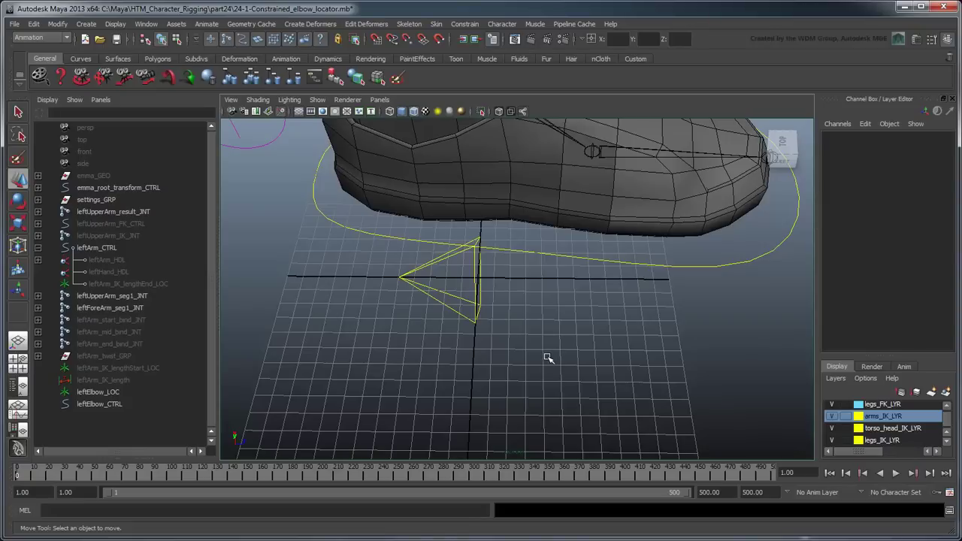
Snap leftElbow_CTRL onto the leftElbow_LOC locator behind the left elbow
left_click(487, 295)
key("a")
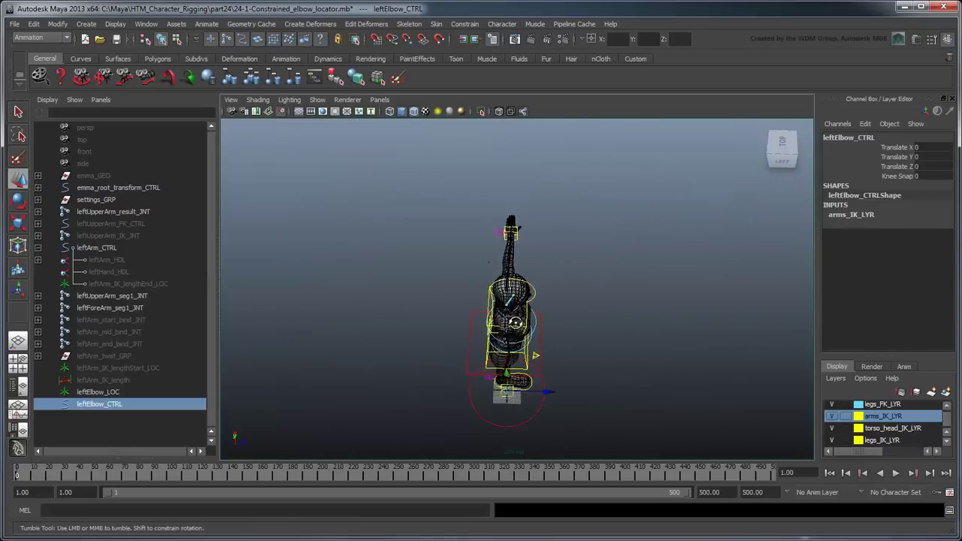
left_click_drag(515, 324, 502, 254, "alt")
right_click_drag(502, 253, 483, 225, "alt")
middle_click_drag(483, 226, 599, 410, "alt")
left_click_drag(599, 411, 576, 318, "alt")
middle_click_drag(549, 316, 549, 311)
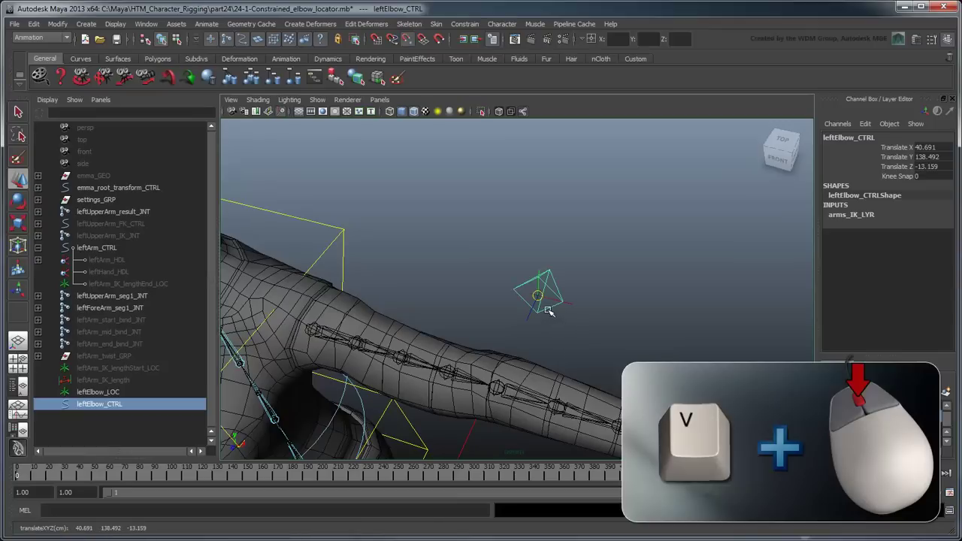
Parent leftElbow_LOC under leftElbow_CTRL
left_click(133, 393)
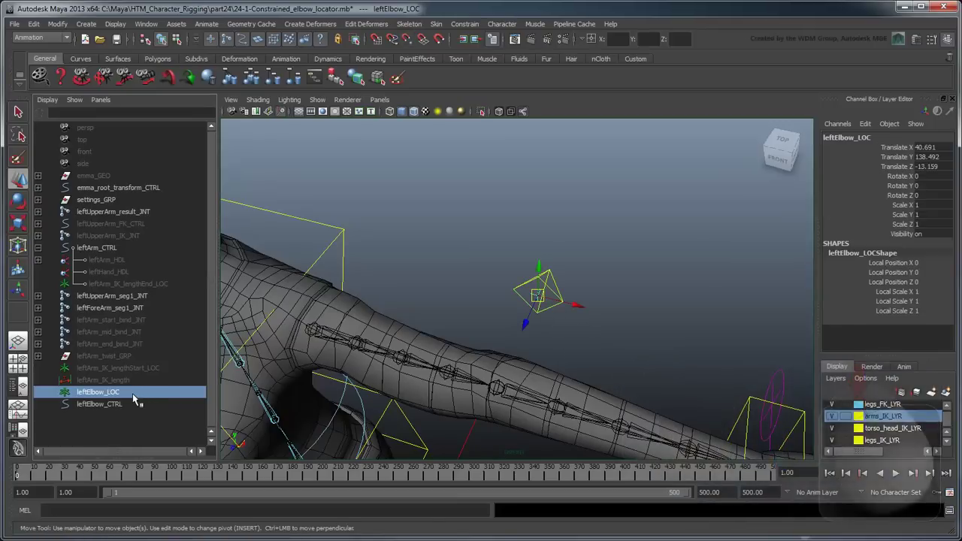
middle_click_drag(133, 398, 137, 410)
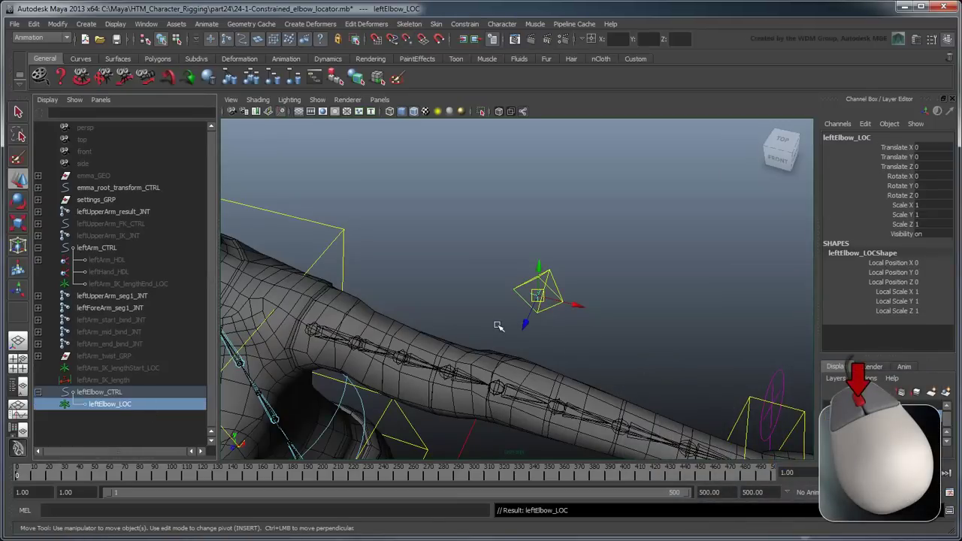
key("q")
Save leftElbow_CTRL's current transform attributes as a preset named leftElbow_CTRL_bind
left_click(547, 310)
left_click_drag(547, 316, 526, 365, "alt")
right_click_drag(526, 365, 488, 376, "alt")
middle_click_drag(489, 376, 544, 321, "alt")
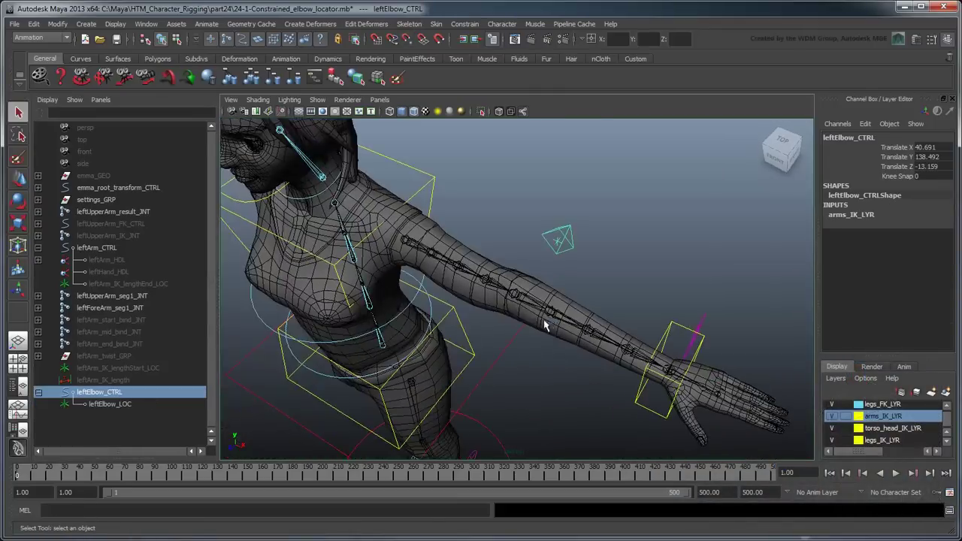
left_click_drag(546, 326, 570, 339, "alt")
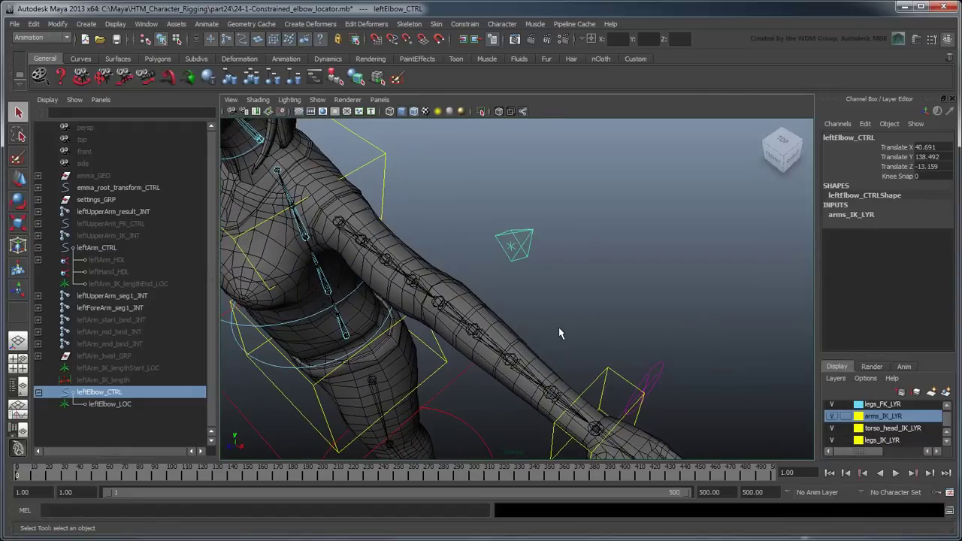
left_click(915, 39)
left_click(919, 166)
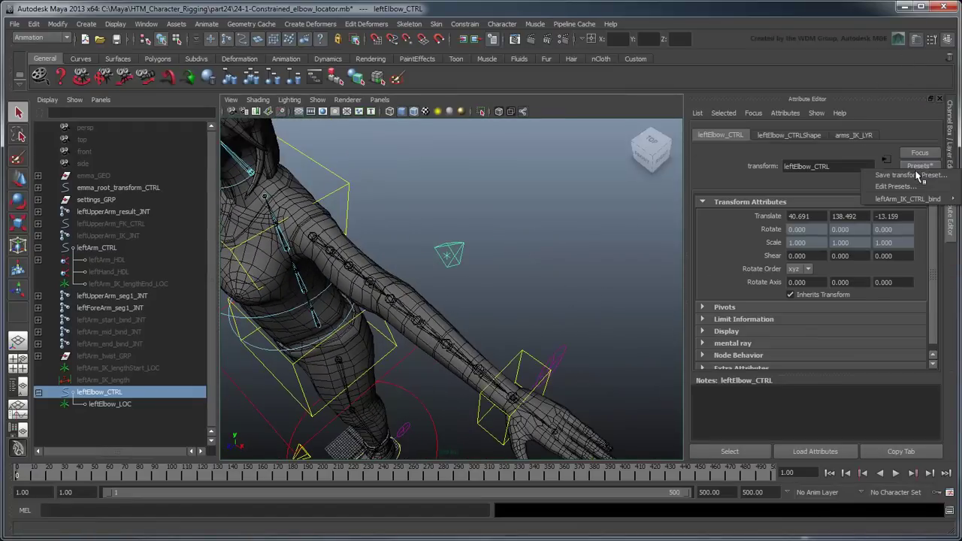
left_click(917, 175)
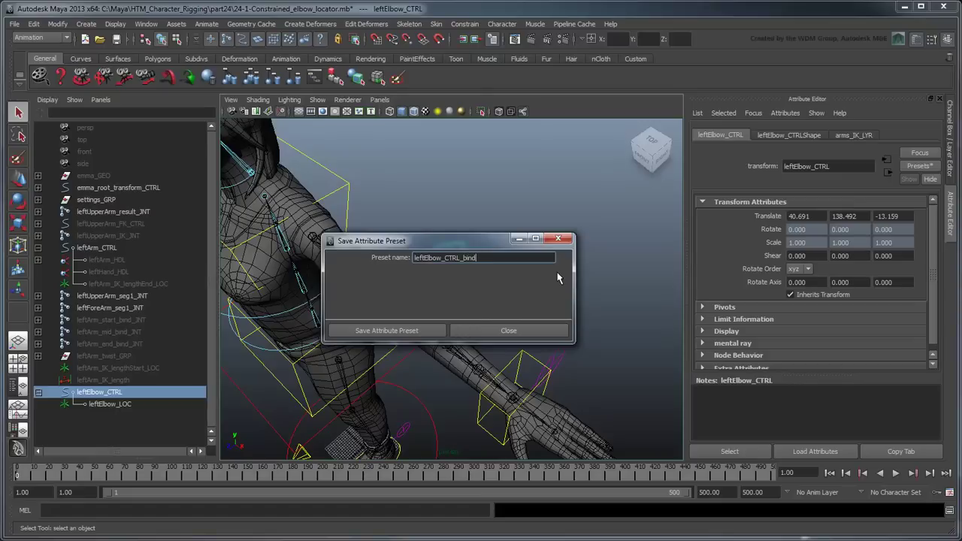
left_click(427, 332)
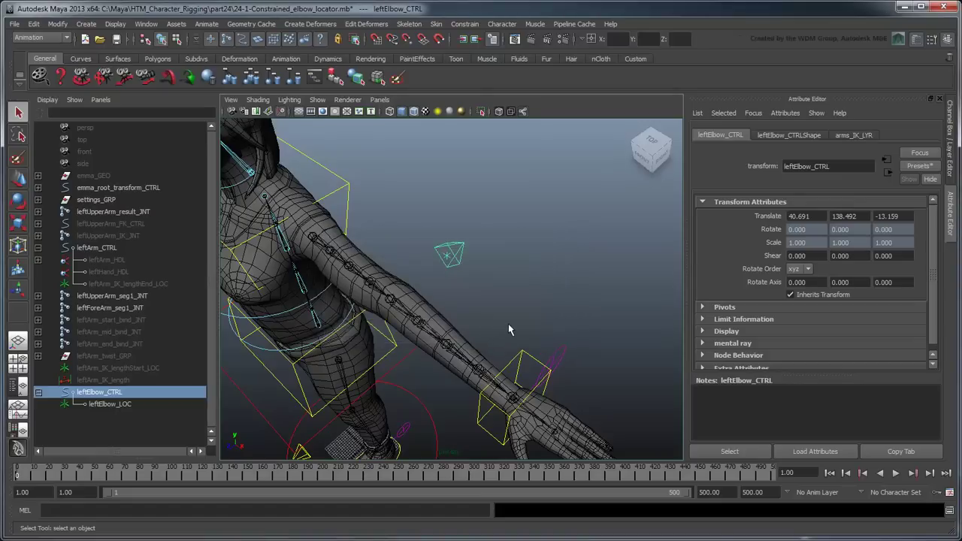
left_click(939, 99)
left_click(946, 99)
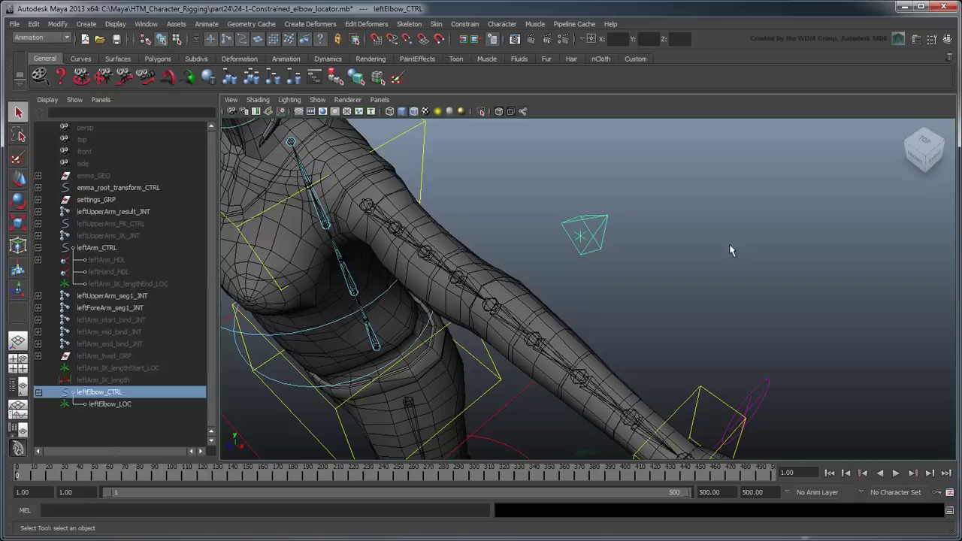
Test-move leftElbow_CTRL together with its child locator, and undo the move
key("w")
left_click_drag(594, 249, 618, 169)
key("ctrl+z")
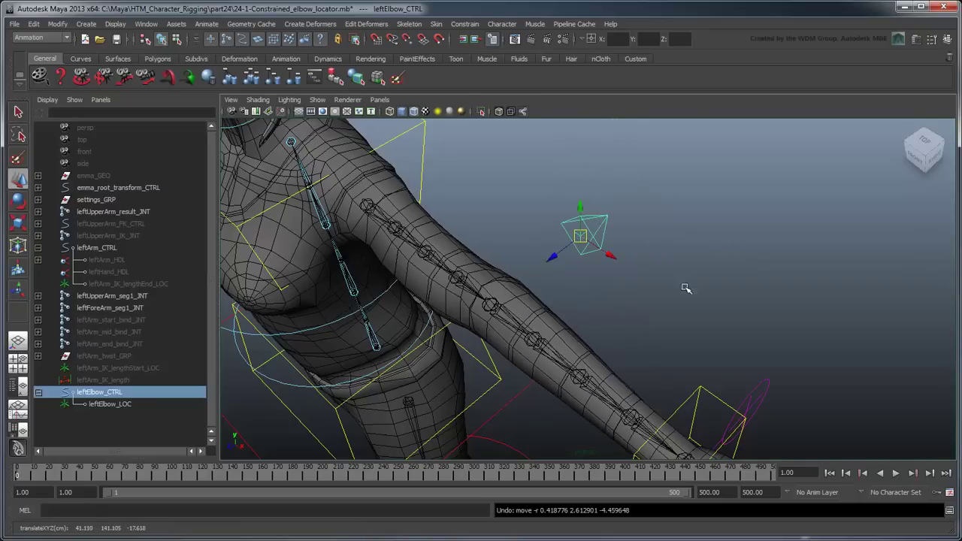
key("q")
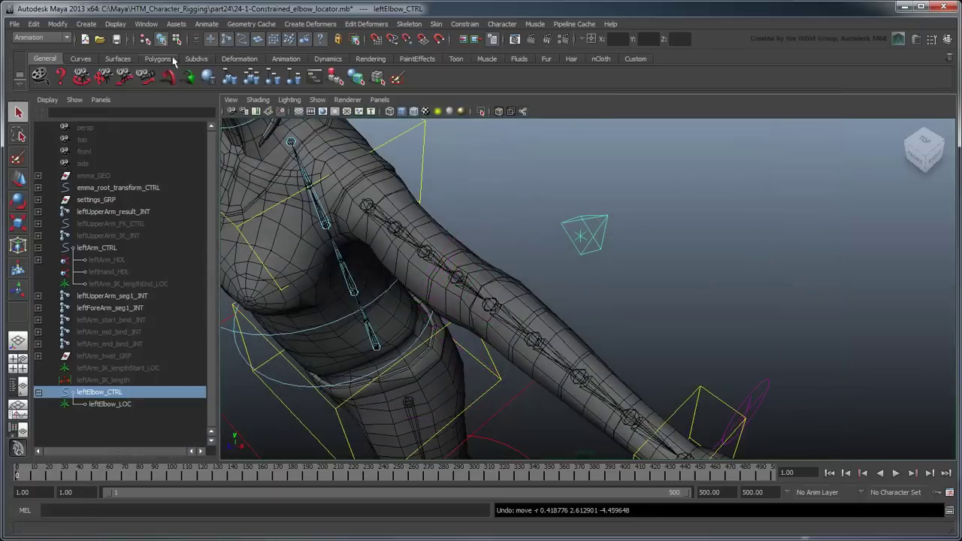
Create a distance measurement snapped from the left upper arm joint to the elbow control's locator, working in wireframe
left_click(96, 25)
mouse_move(150, 169)
left_click(226, 174)
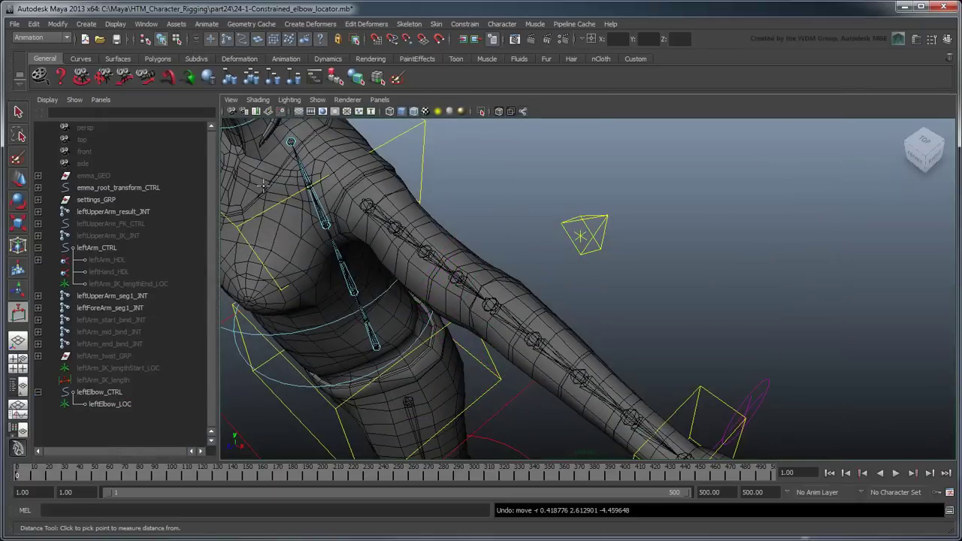
key("4")
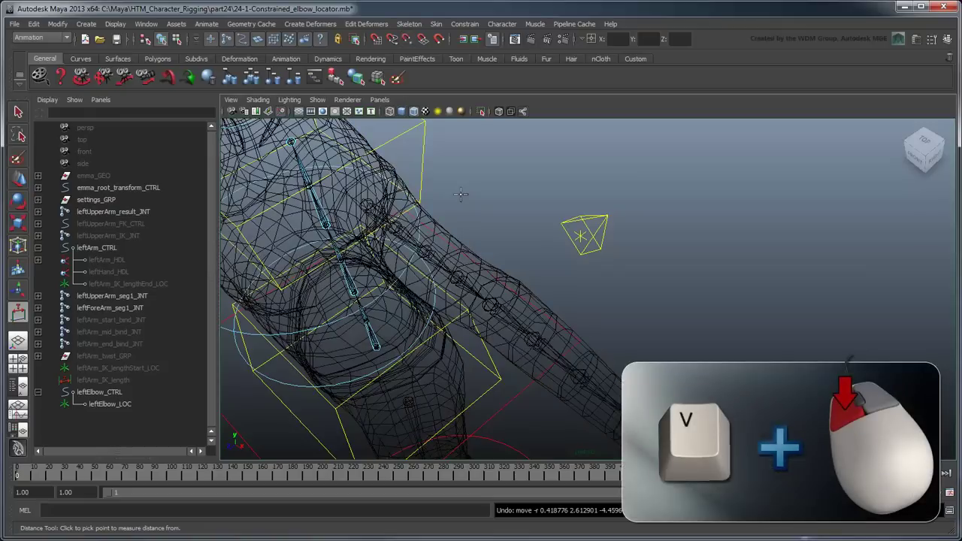
left_click(368, 214)
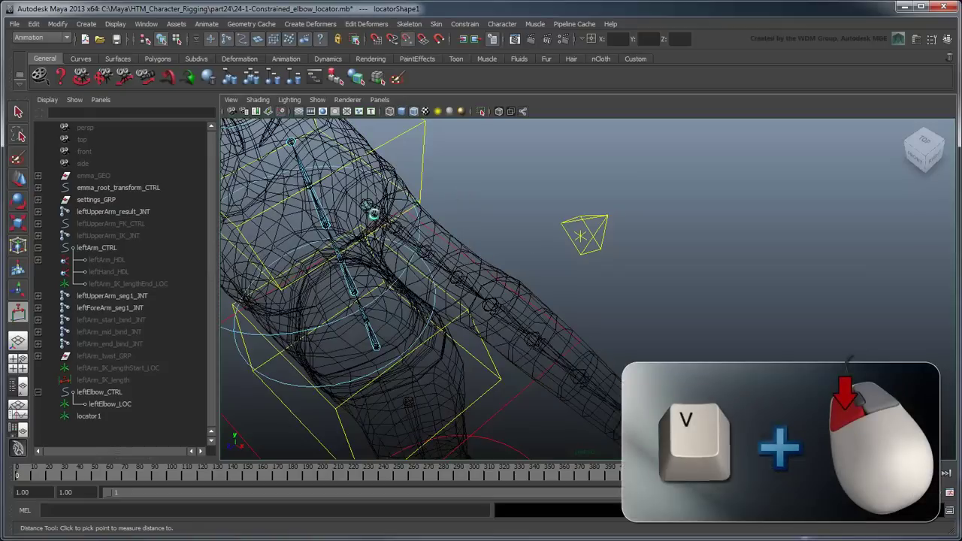
left_click(579, 254)
left_click(579, 254)
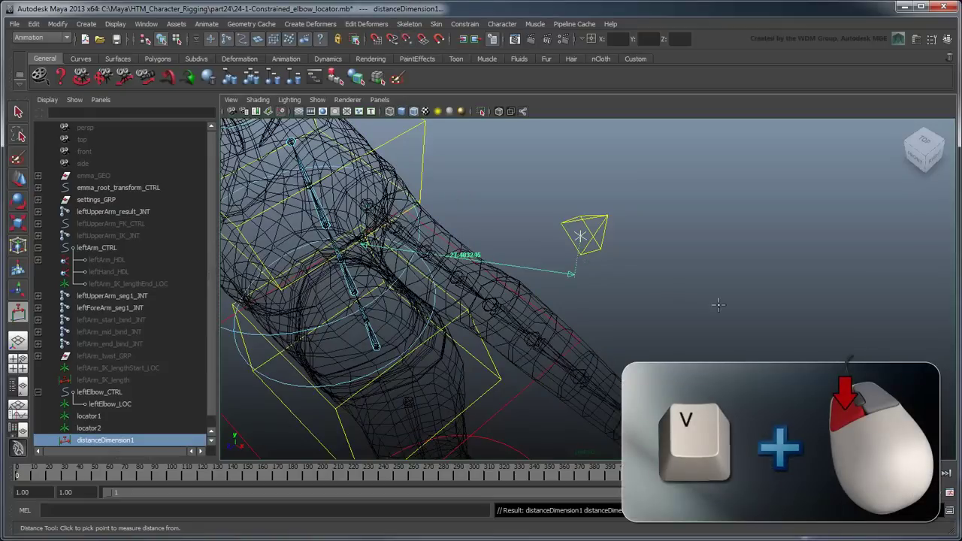
Create a second distance measurement snapped from the elbow control's locator to the left wrist joint
mouse_move(715, 303)
middle_mouse_down("alt")
mouse_move(654, 240)
mouse_move(662, 246)
middle_mouse_up("alt")
left_click(518, 201)
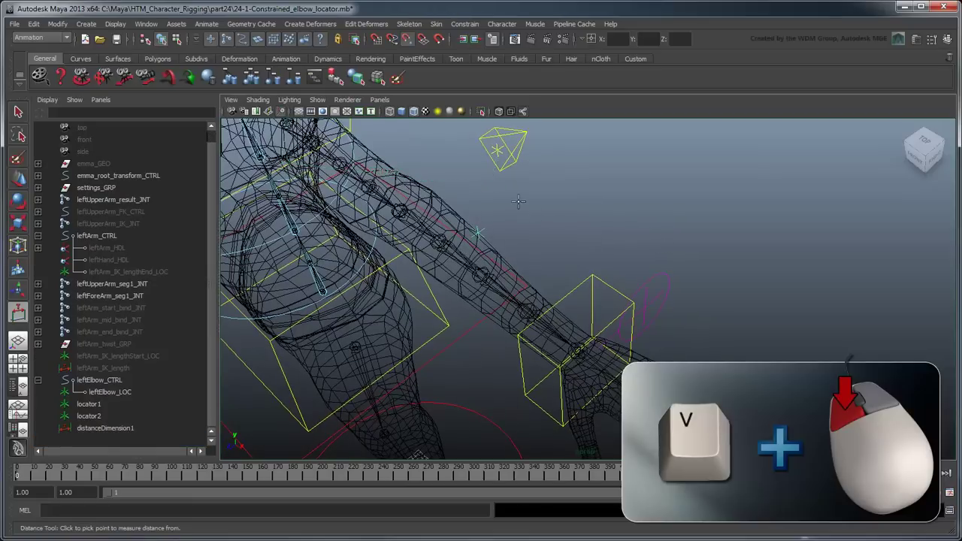
left_click(505, 156)
left_click_drag(583, 264, 538, 362)
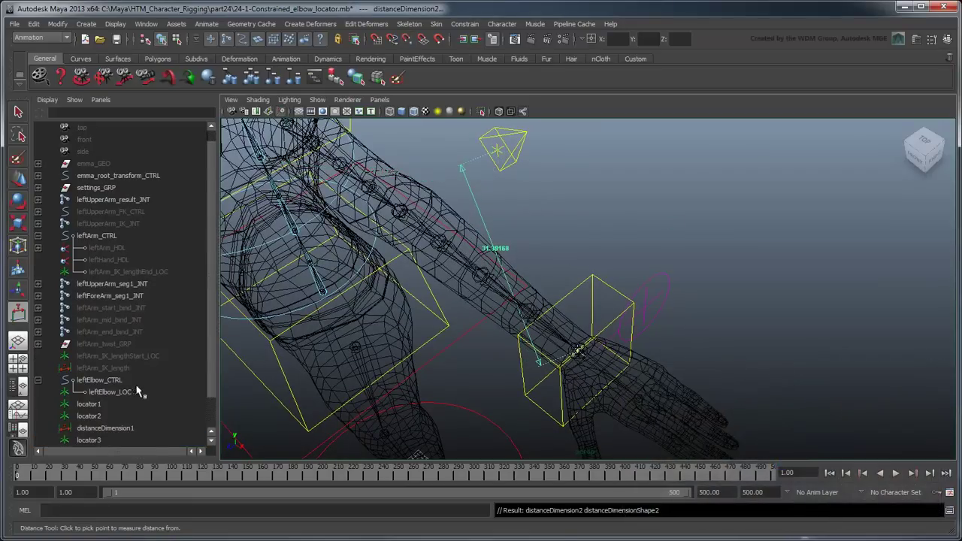
Rename locator1, at the upper arm, as leftUpperArm_to_elbowDistStart_LOC
scroll(137, 391, "down", 1)
double_click(98, 368)
type("leftUpperArm_to_elbow")
key("Return")
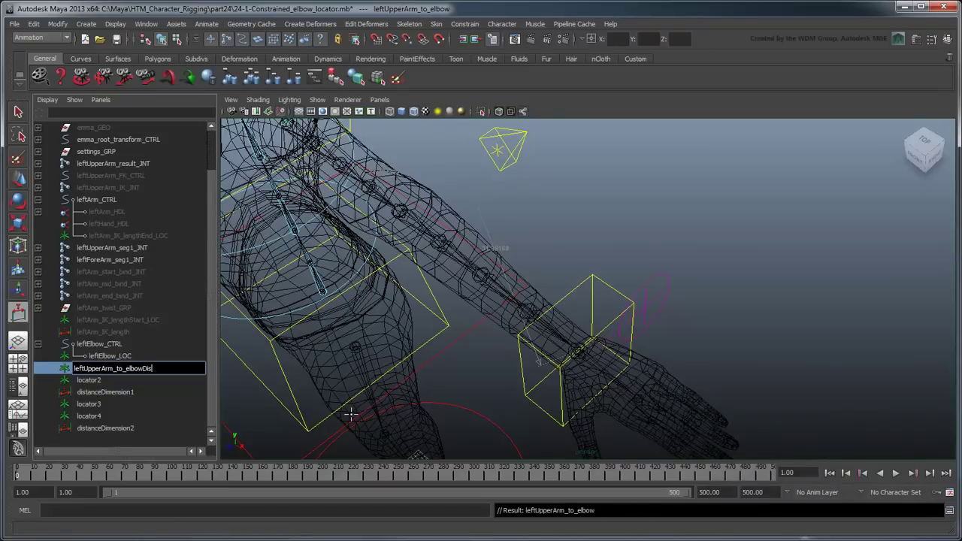
type("DistStart_LOC")
key("Return")
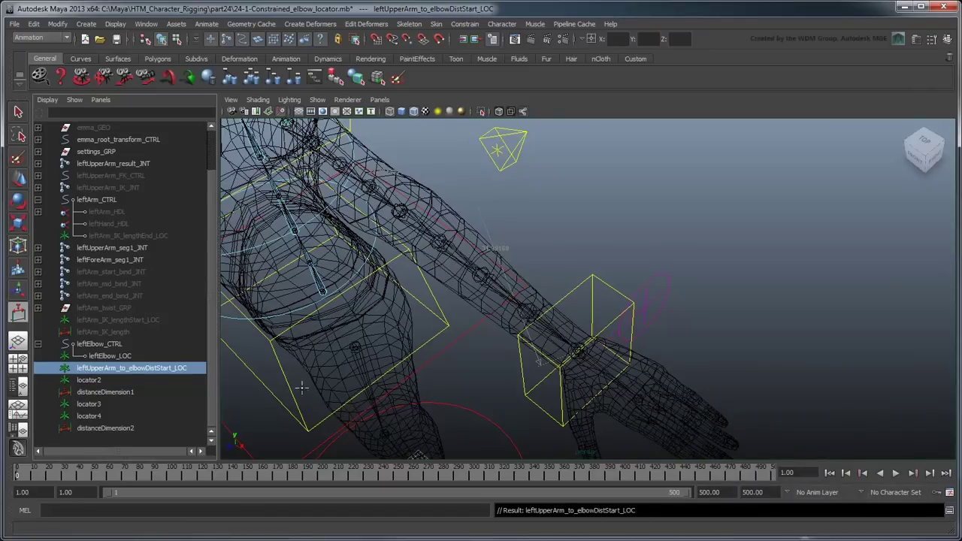
Rename locator2, at the elbow control, as leftUpperArm_to_elbow_DistEnd_LOC
double_click(103, 381)
type("leftUpperArm_to_e")
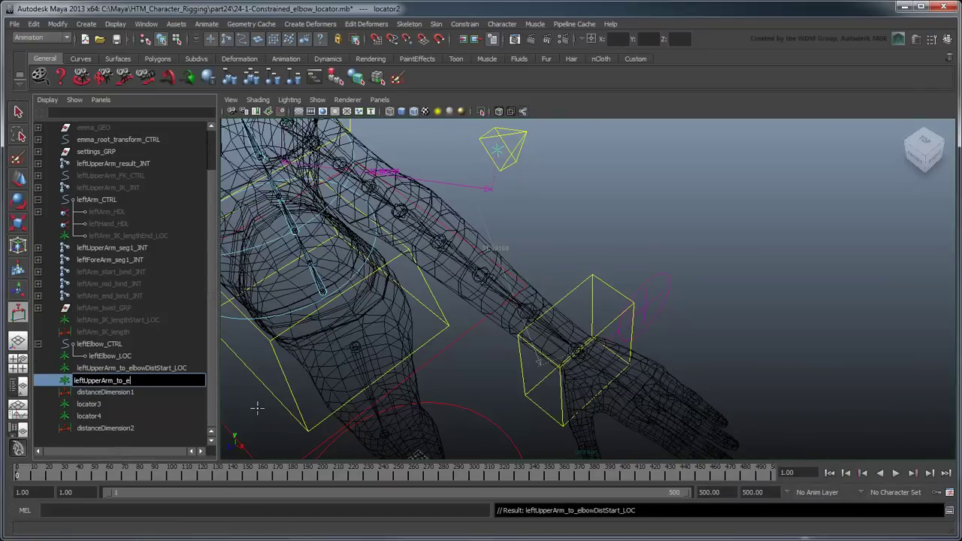
type("lbowDistEnd")
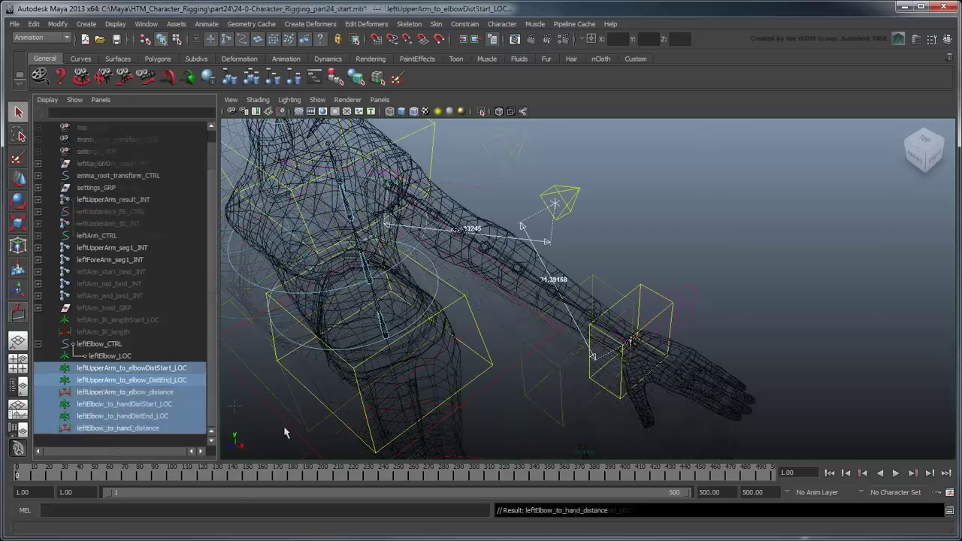
left_click(280, 439)
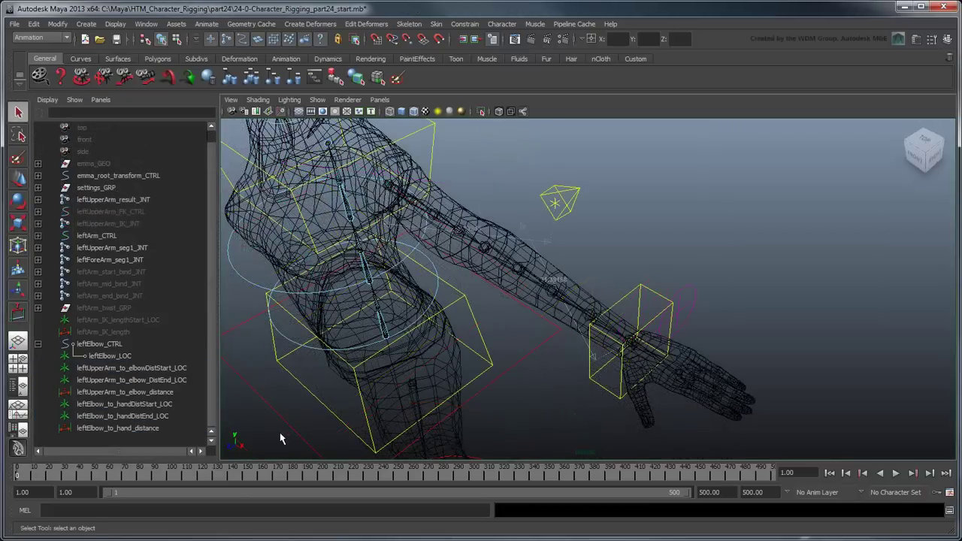
Parent leftUpperArm_to_elbow_DistEnd_LOC and leftElbow_to_handDistStart_LOC under leftElbow_CTRL, and leftElbow_to_handDistEnd_LOC under leftArm_CTRL
left_click(177, 382)
left_click(170, 406, "ctrl")
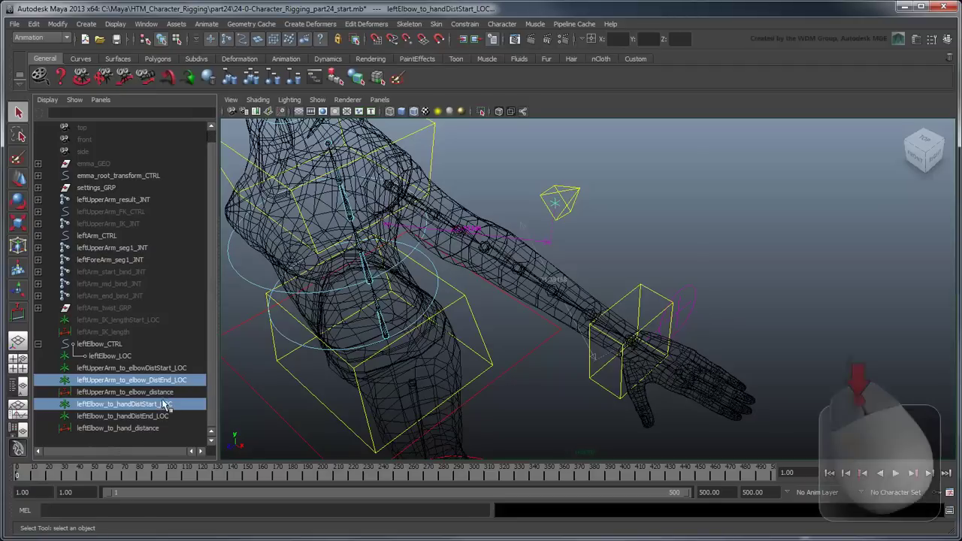
middle_click_drag(160, 380, 171, 348)
left_click(170, 418)
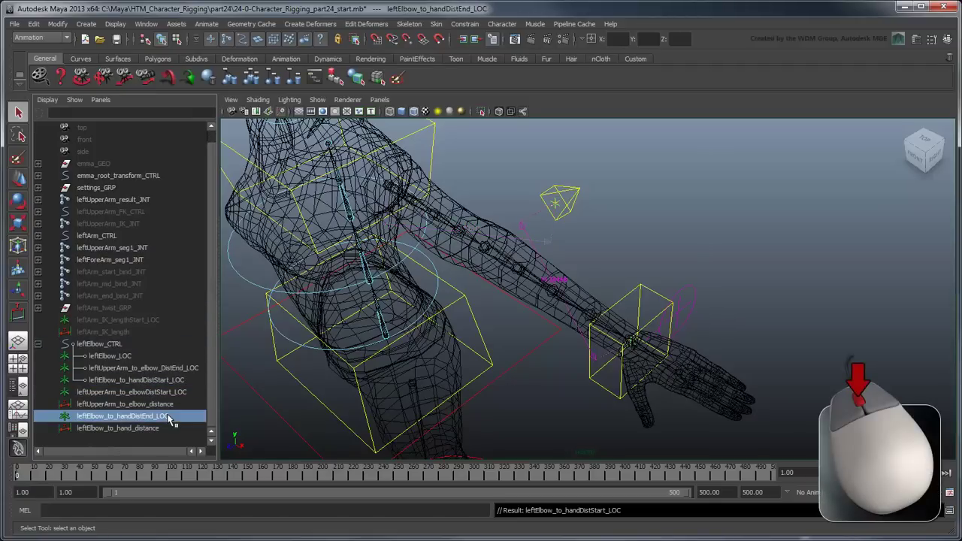
middle_click_drag(170, 418, 154, 235)
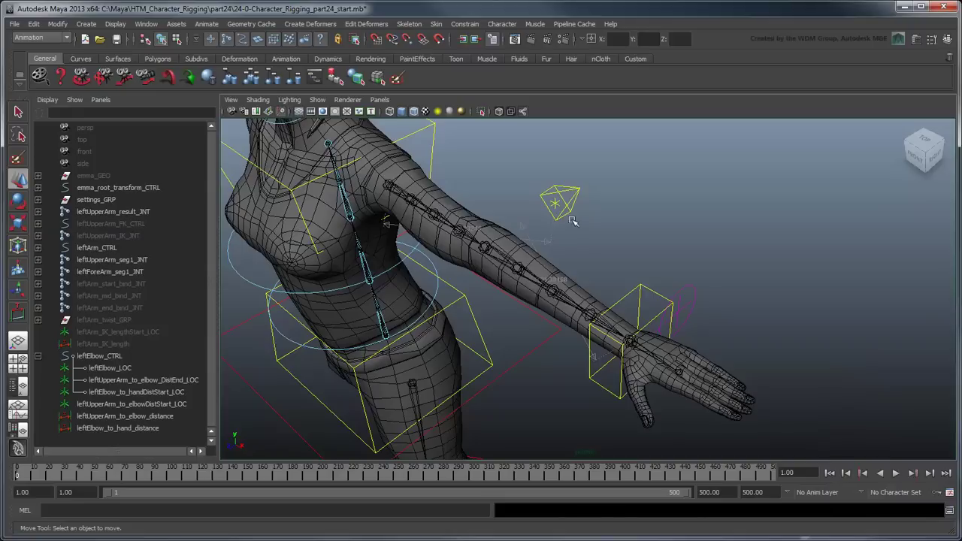
Test-move leftElbow_CTRL and leftArm_CTRL in turn to check the distance locators, undoing each move
left_click(571, 215)
left_click_drag(559, 208, 750, 181)
key("ctrl+z")
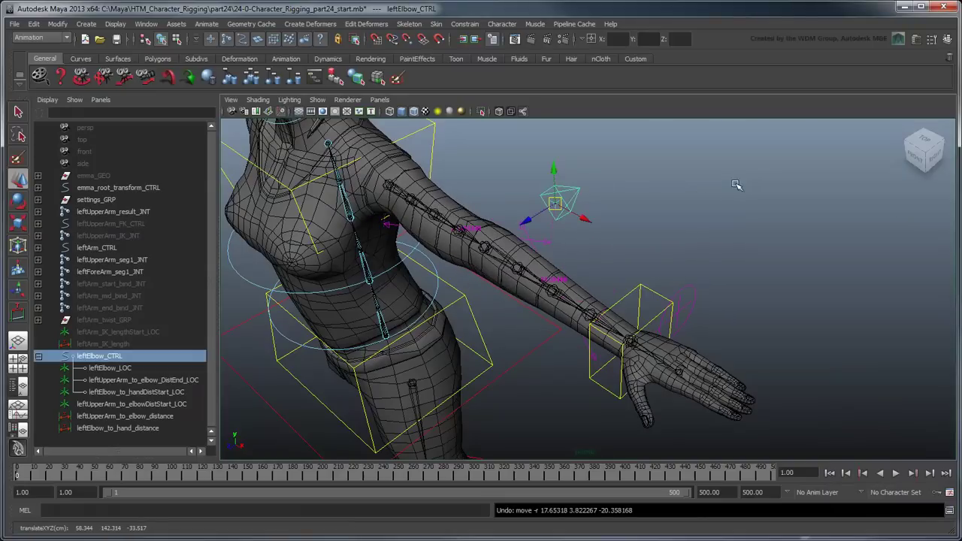
left_click(665, 297)
left_click_drag(638, 348, 632, 443)
key("ctrl+z")
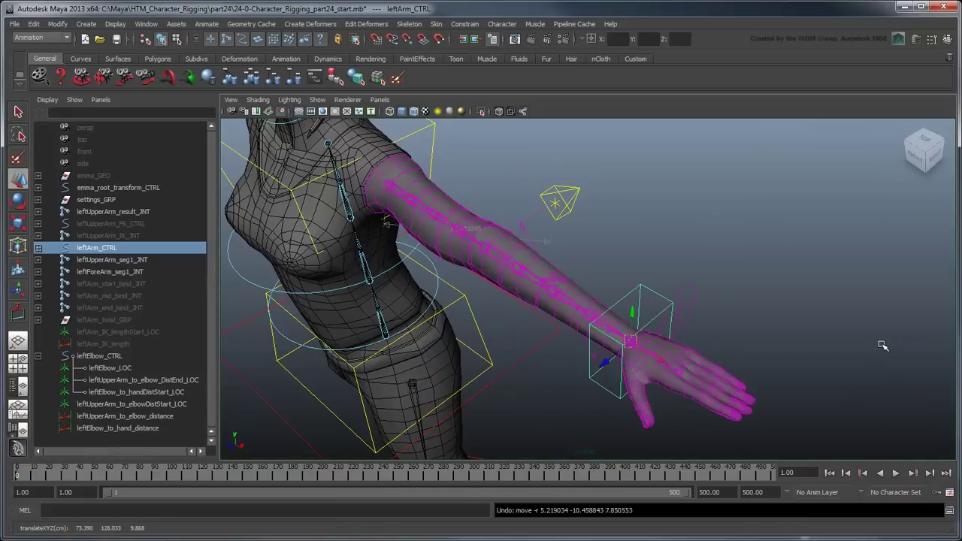
left_click(847, 339)
key("q")
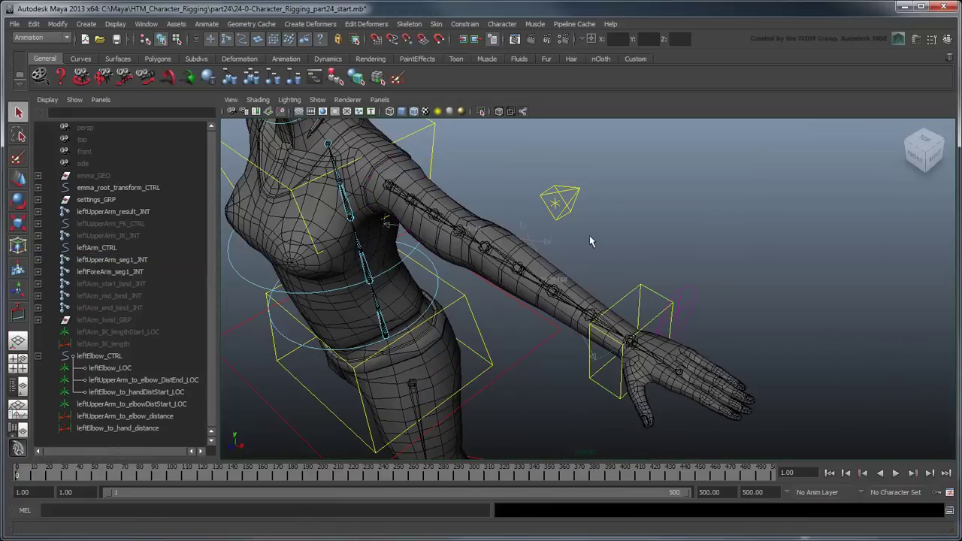
Delete the leftover Knee Snap attribute from leftElbow_CTRL
left_click(575, 224)
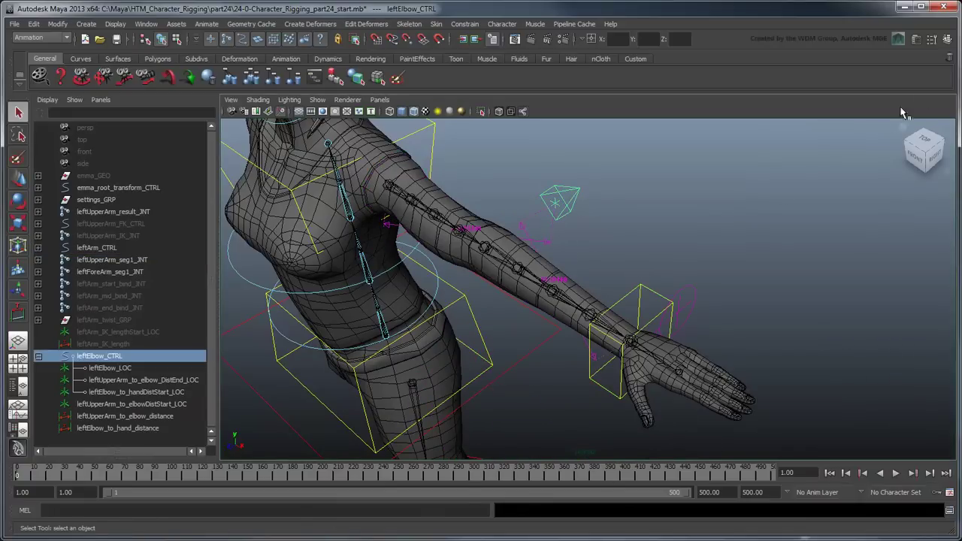
left_click(947, 39)
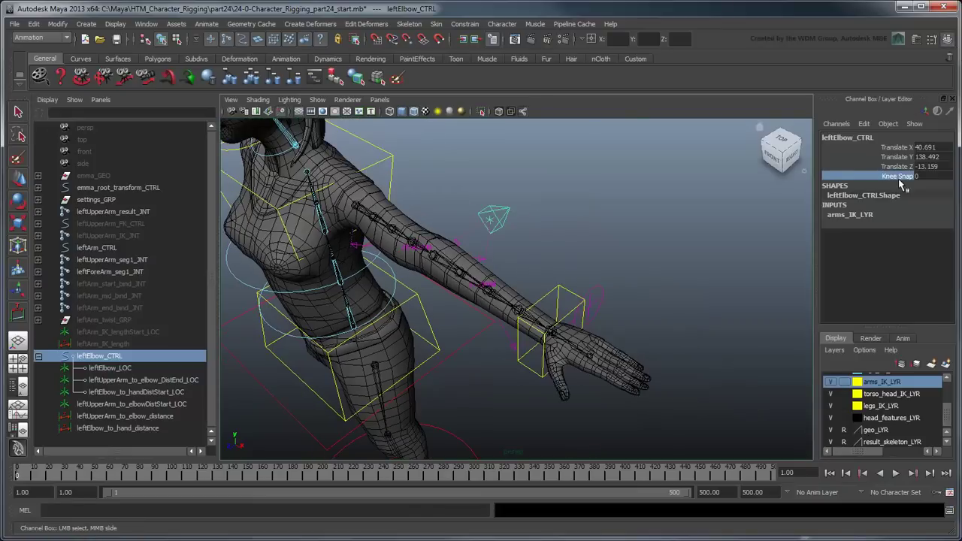
left_click(864, 124)
left_click(866, 252)
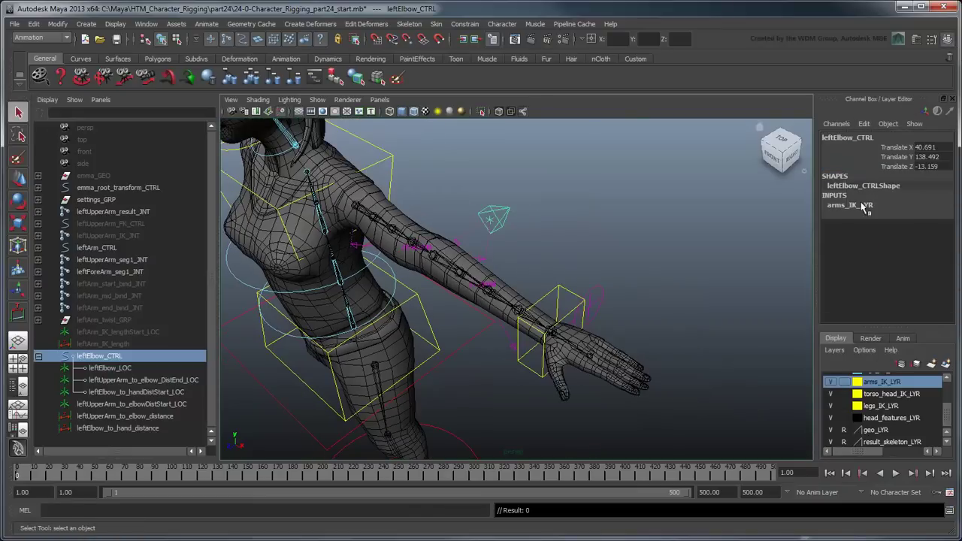
Add a keyable float attribute named elbowSnap to leftElbow_CTRL with minimum 0 and maximum 1
left_click(865, 124)
left_click(864, 216)
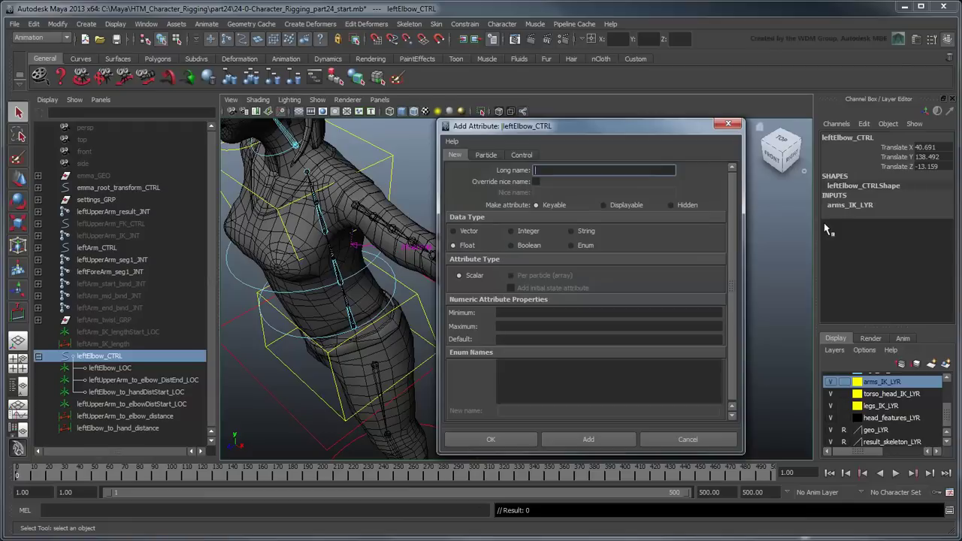
type("elbowSnap")
left_click(601, 313)
type("0")
key("Tab")
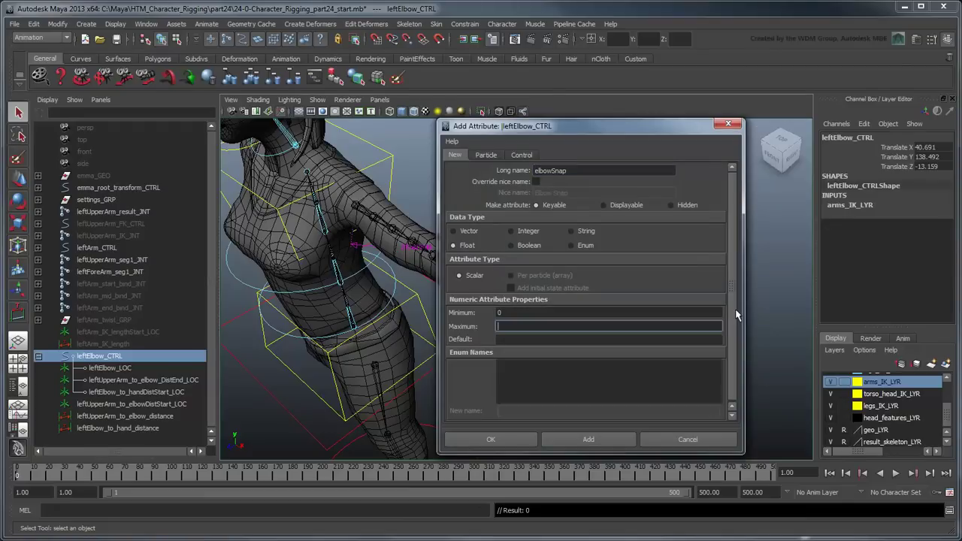
type("1")
left_click(490, 440)
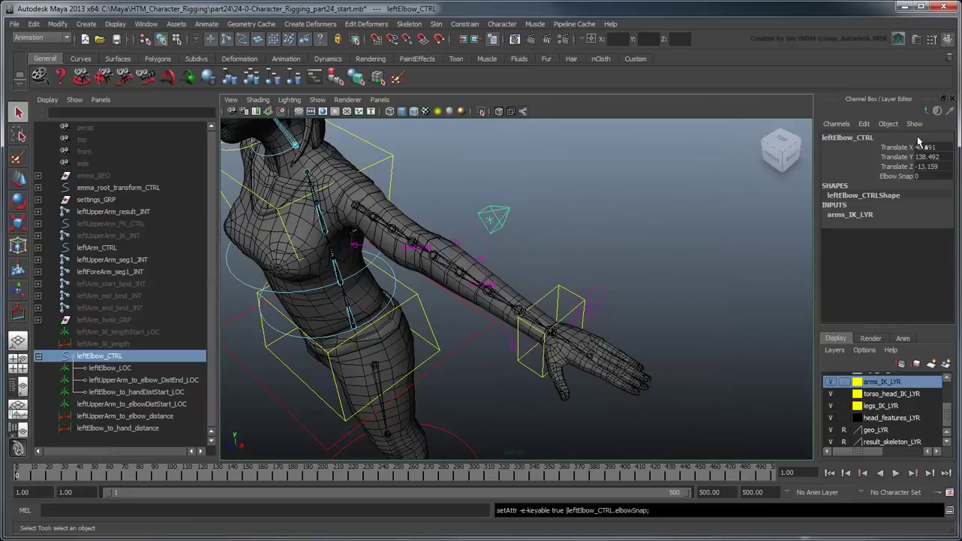
left_click(952, 100)
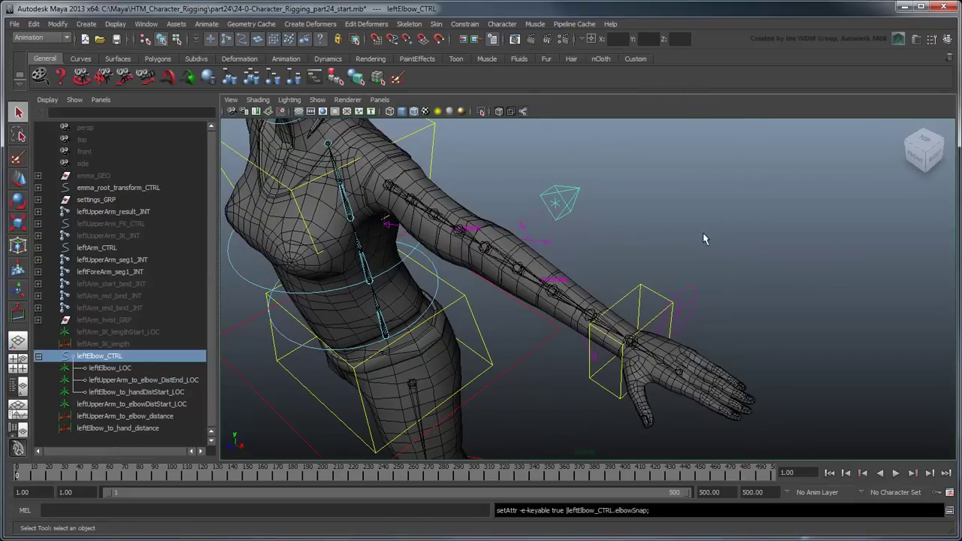
Graph the connections of leftForeArm_IK_JNT, leftUpperArm_to_elbow_distance and leftElbow_CTRL in the Node Editor
left_click(39, 236)
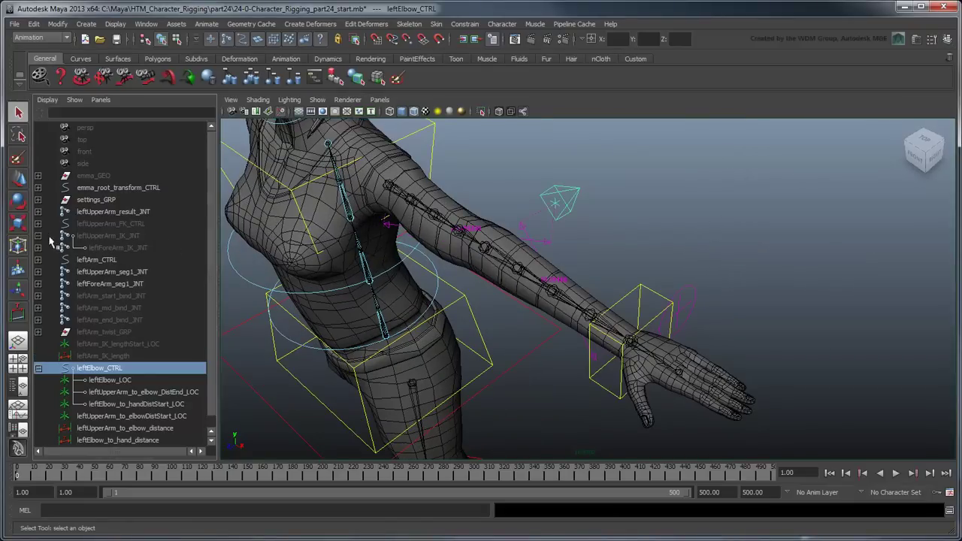
left_click(112, 248)
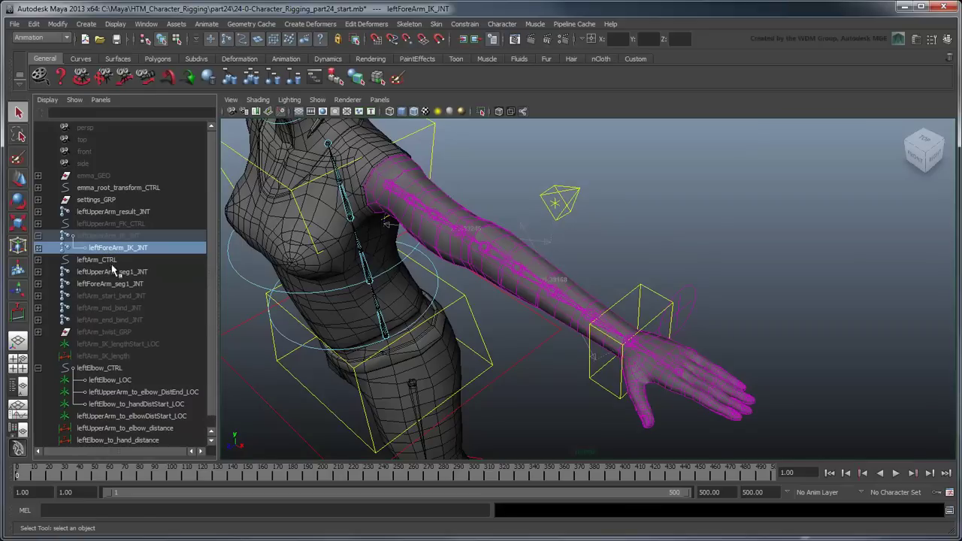
left_click(166, 430, "ctrl")
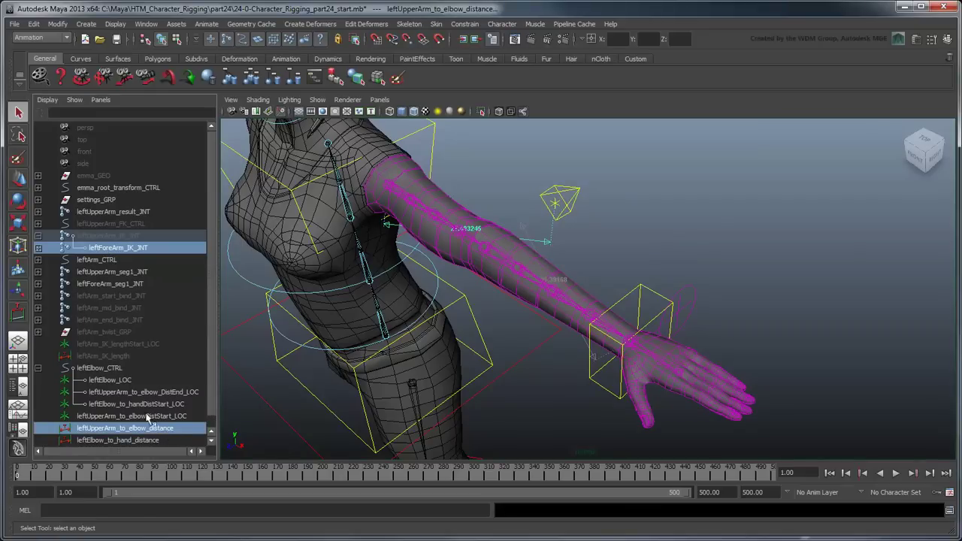
left_click(128, 369, "ctrl")
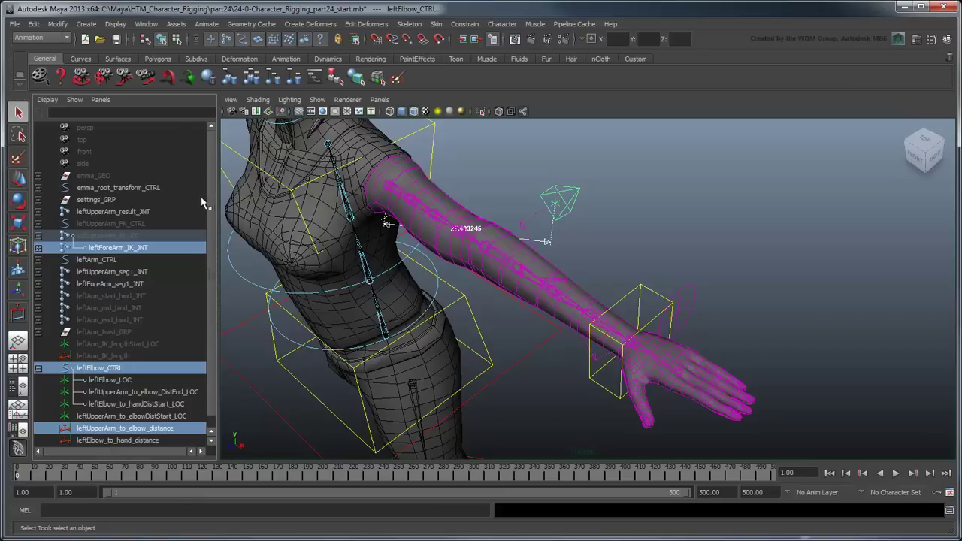
left_click(150, 24)
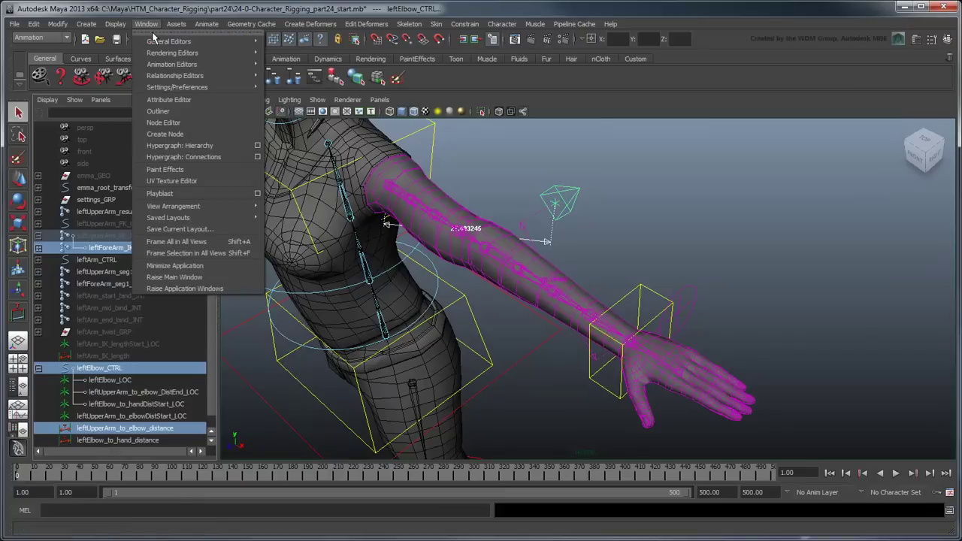
left_click(163, 122)
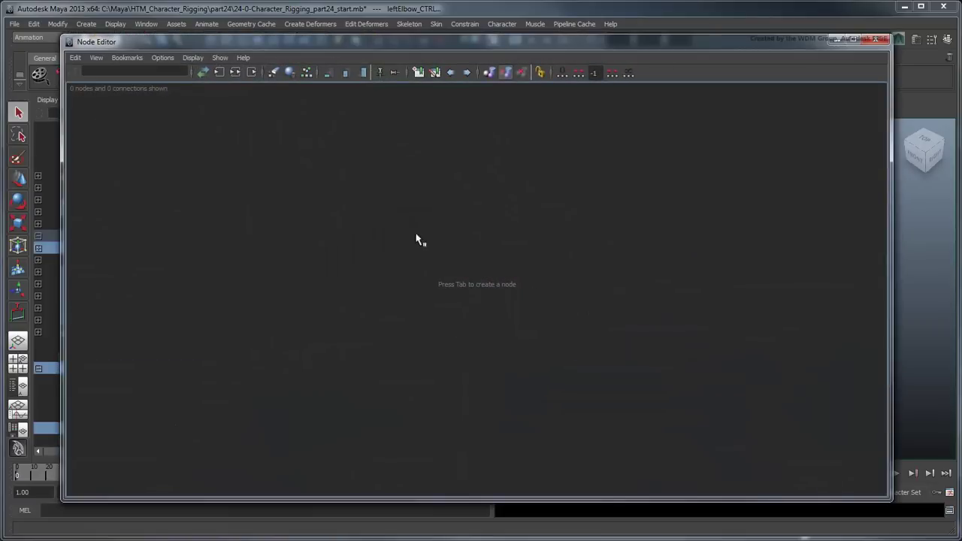
left_click(235, 71)
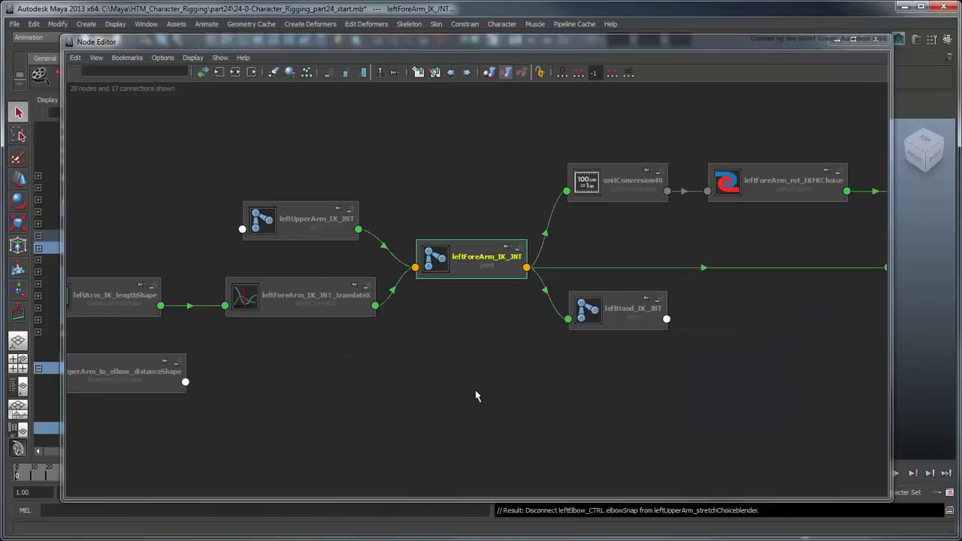
Create a blendColors node in the empty area above leftUpperArm_IK_JNT
scroll(475, 389, "up", 2)
middle_click_drag(445, 399, 509, 500, "alt")
key("Tab")
type("blendColors")
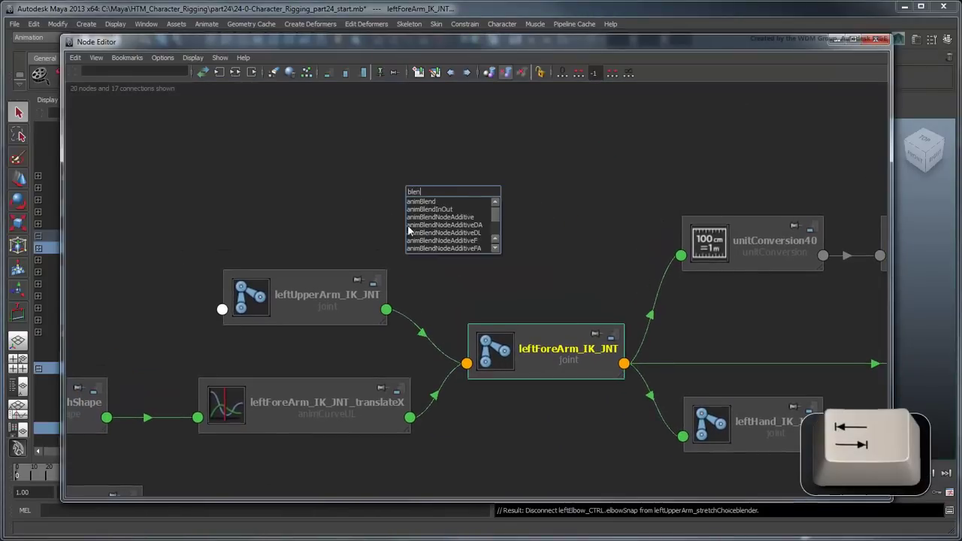
key("Return")
left_click_drag(413, 235, 379, 198)
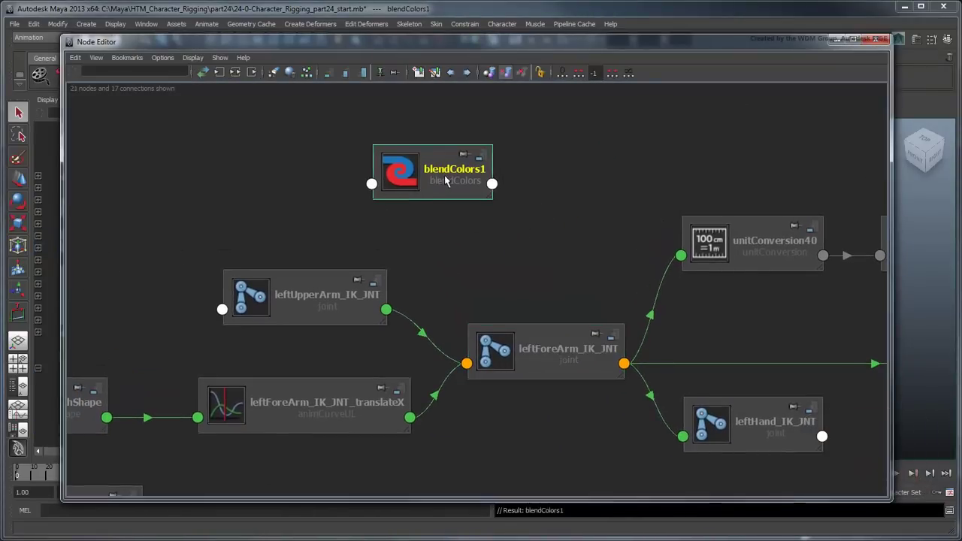
Rename the new blendColors node leftUpperArm_stretchChoice
double_click(449, 175)
type("leftUpperArm_stretc")
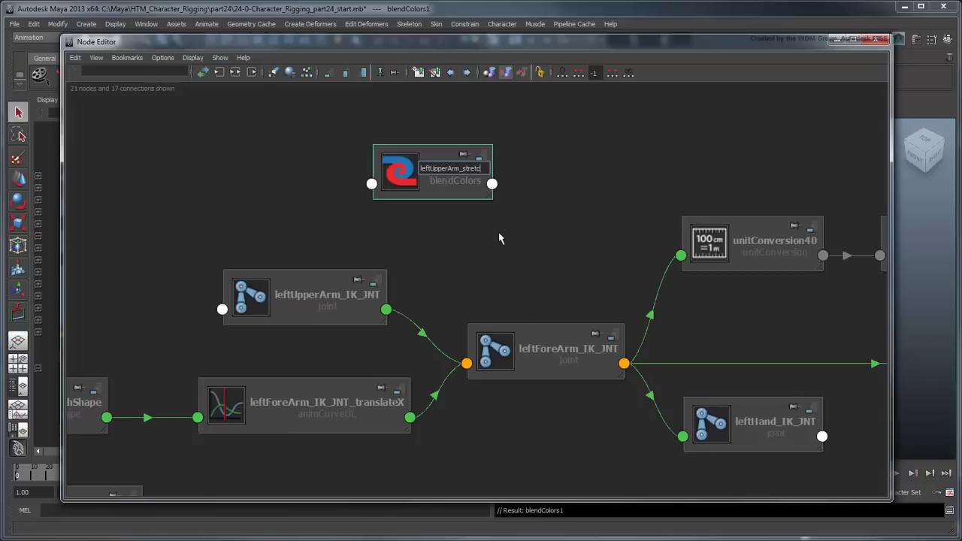
type("hChoice")
key("Return")
left_click_drag(490, 196, 582, 200)
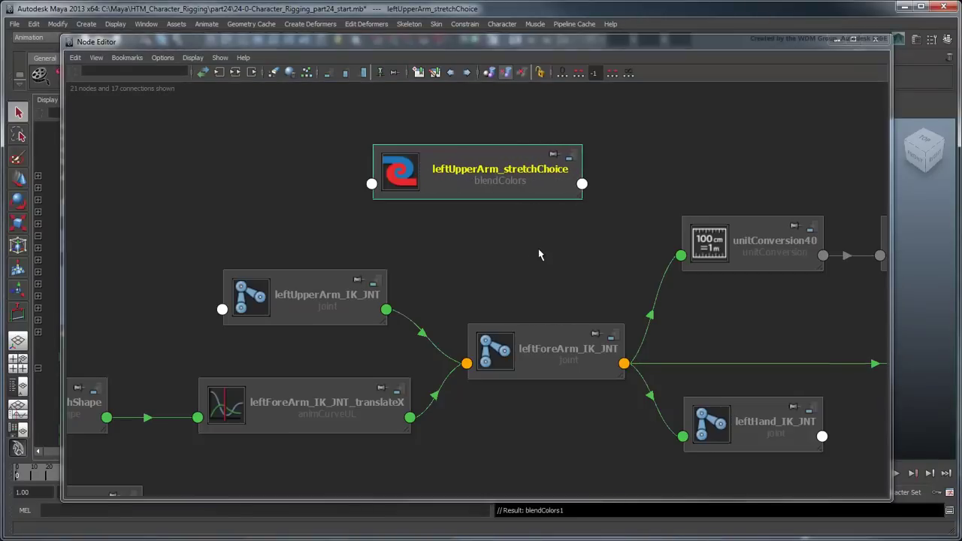
Move the leftElbow_CTRL transform node next to the leftUpperArm_stretchChoice node, on its input side
scroll(535, 253, "down", 5)
middle_click_drag(188, 298, 467, 305, "alt")
scroll(466, 309, "up", 5)
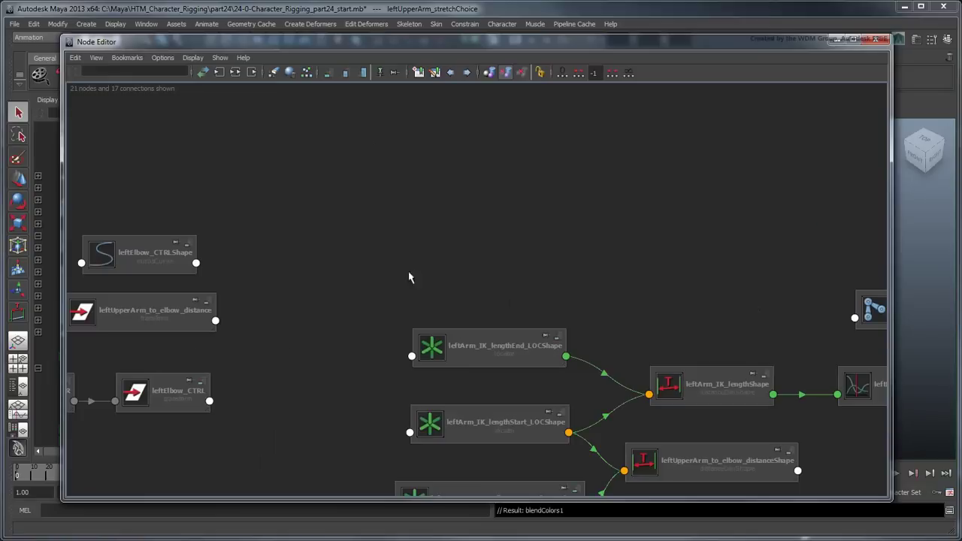
middle_click_drag(348, 264, 472, 221, "alt")
left_click(287, 365)
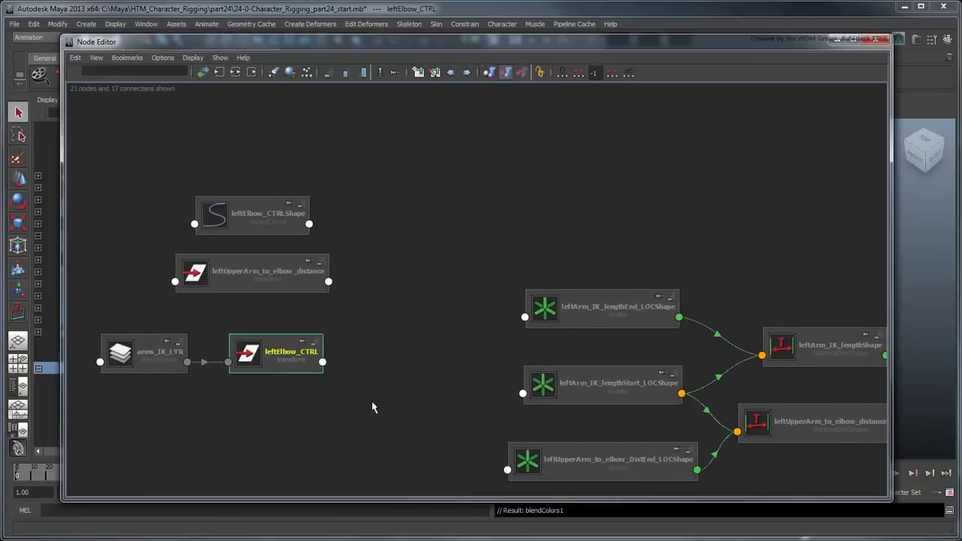
scroll(372, 403, "down", 5)
left_click_drag(375, 335, 713, 248)
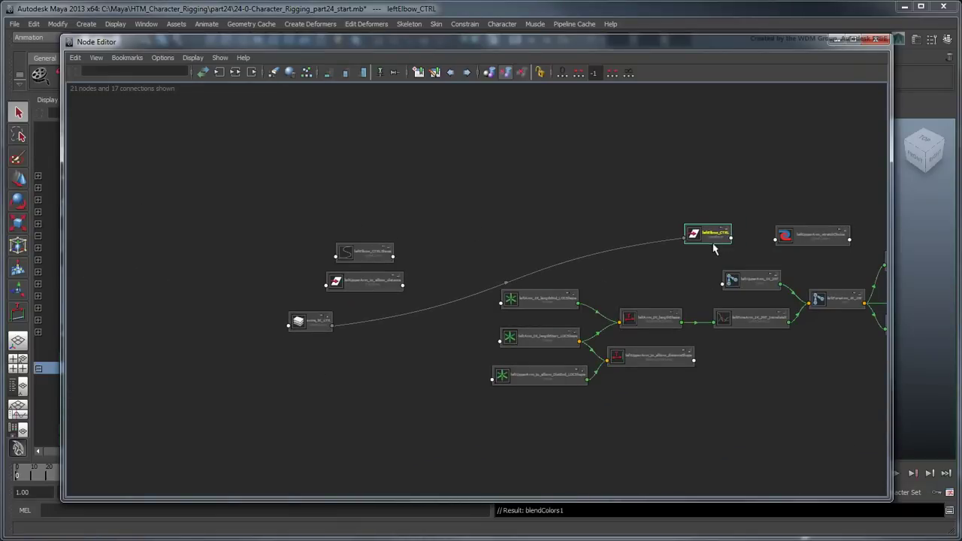
Connect the Elbow Snap attribute of leftElbow_CTRL to the Blender input of leftUpperArm_stretchChoice
middle_click_drag(633, 289, 402, 305, "alt")
scroll(489, 304, "up", 5)
middle_click_drag(602, 303, 500, 321, "alt")
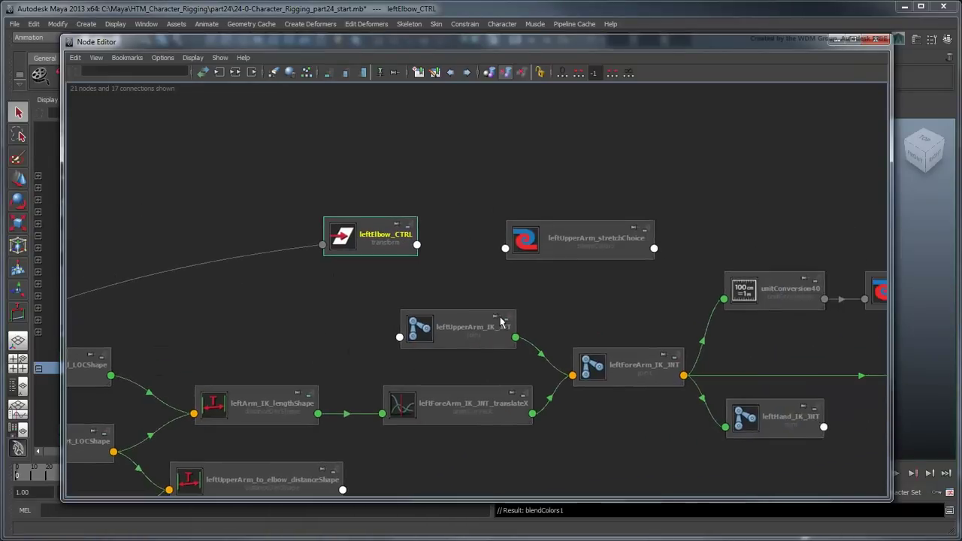
scroll(501, 320, "up", 3)
left_click(373, 205)
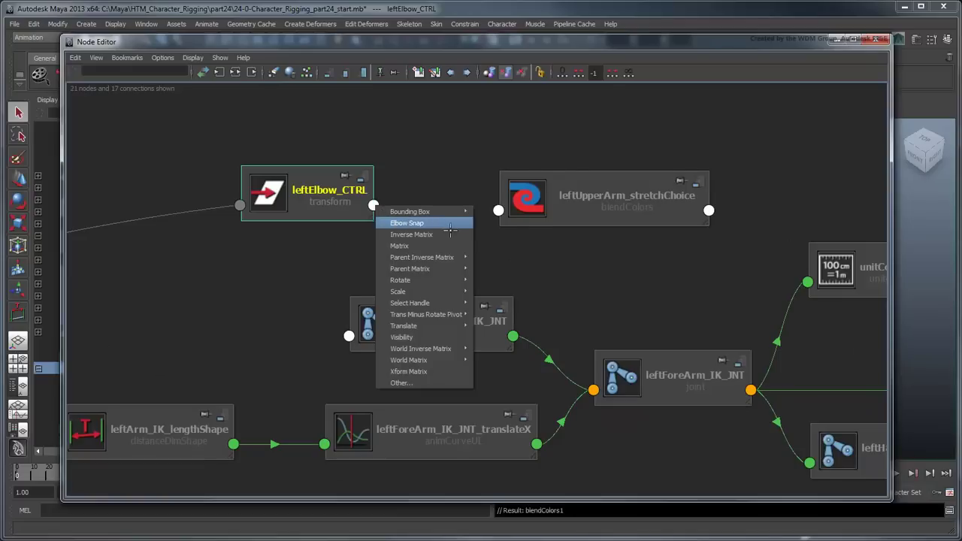
left_click(407, 223)
left_click(499, 211)
left_click(517, 218)
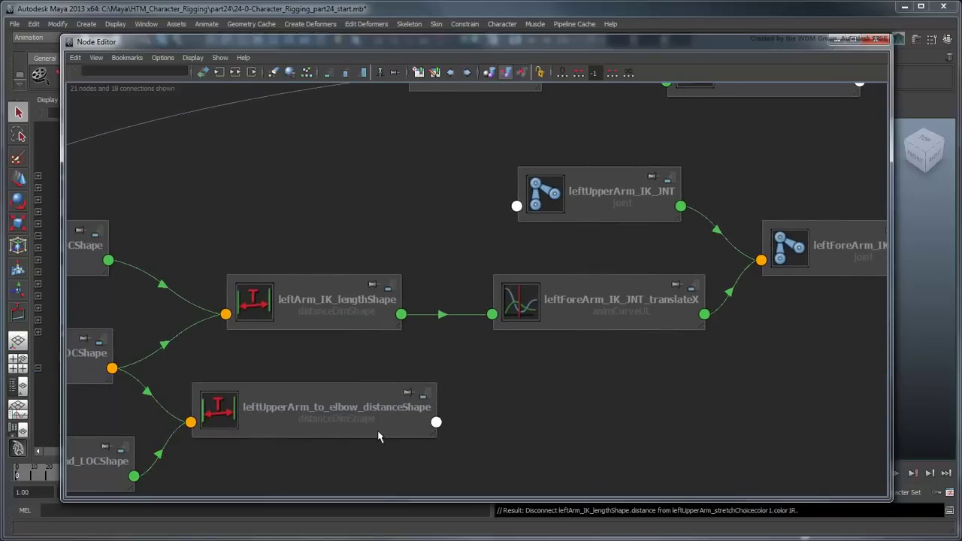
Arrange the leftUpperArm_to_elbow_distanceShape node beside leftUpperArm_stretchChoice, just below leftElbow_CTRL
left_click(378, 435)
left_click_drag(383, 432, 534, 152)
middle_click_drag(604, 216, 412, 408, "alt")
left_click_drag(311, 267, 325, 188)
left_click_drag(344, 322, 323, 264)
Connect the Distance of leftUpperArm_to_elbow_distanceShape to Color 1R of leftUpperArm_stretchChoice
left_click(376, 276)
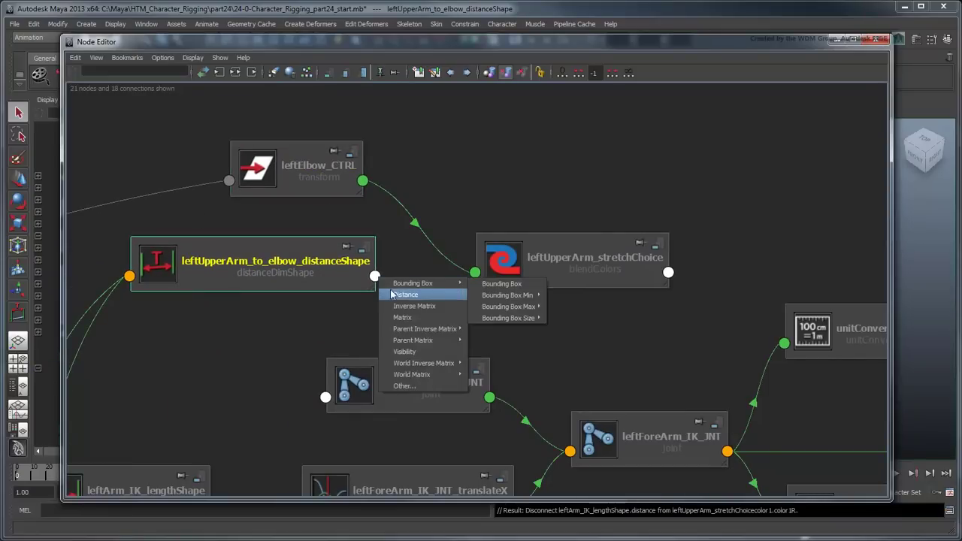
left_click(451, 295)
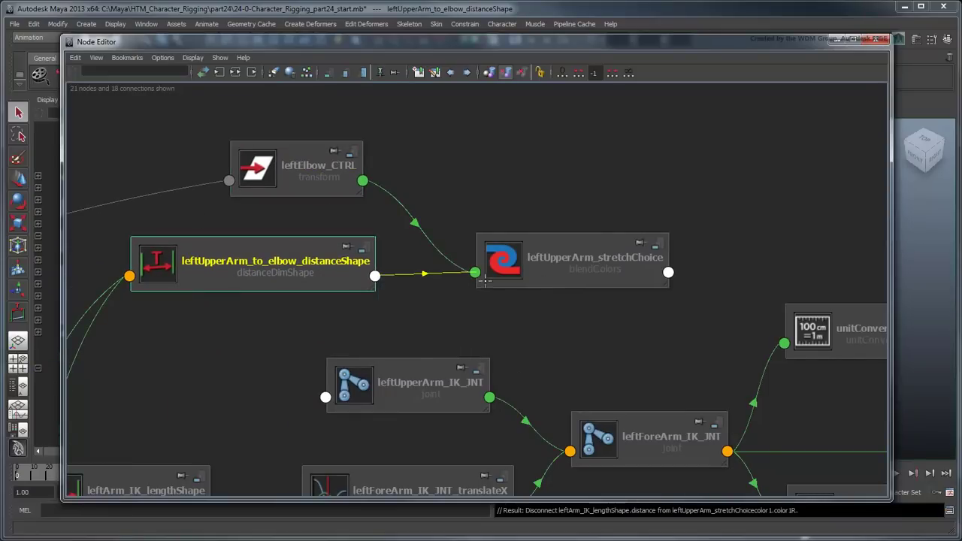
left_click(476, 272)
mouse_move(493, 292)
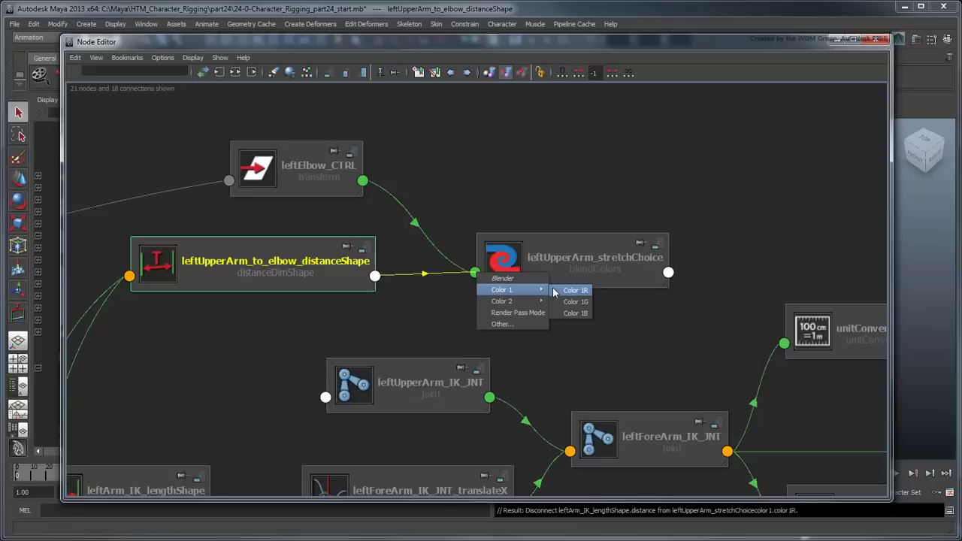
left_click(573, 290)
Connect the Output of the leftForeArm_IK_JNT_translateX curve node to Color 2R of leftUpperArm_stretchChoice
middle_click_drag(545, 375, 502, 315, "alt")
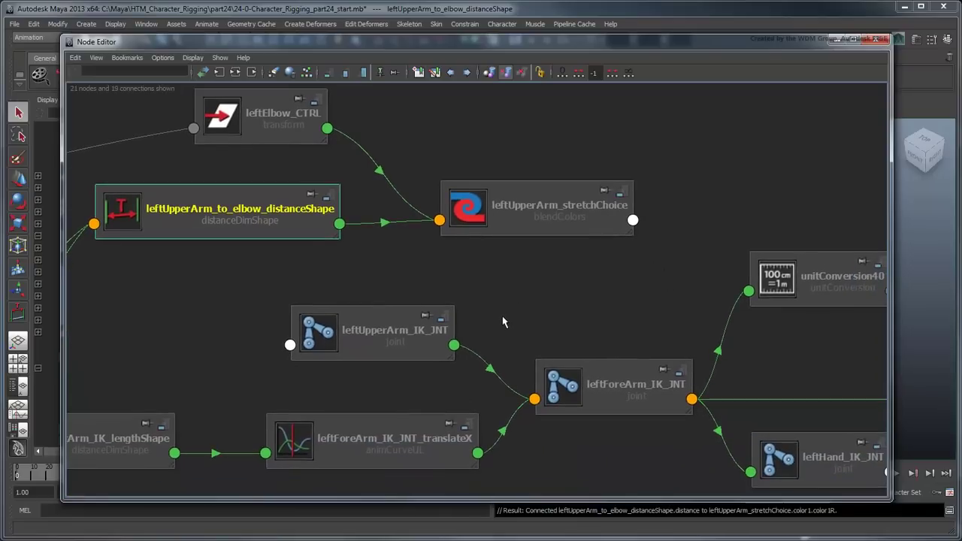
left_click(485, 460)
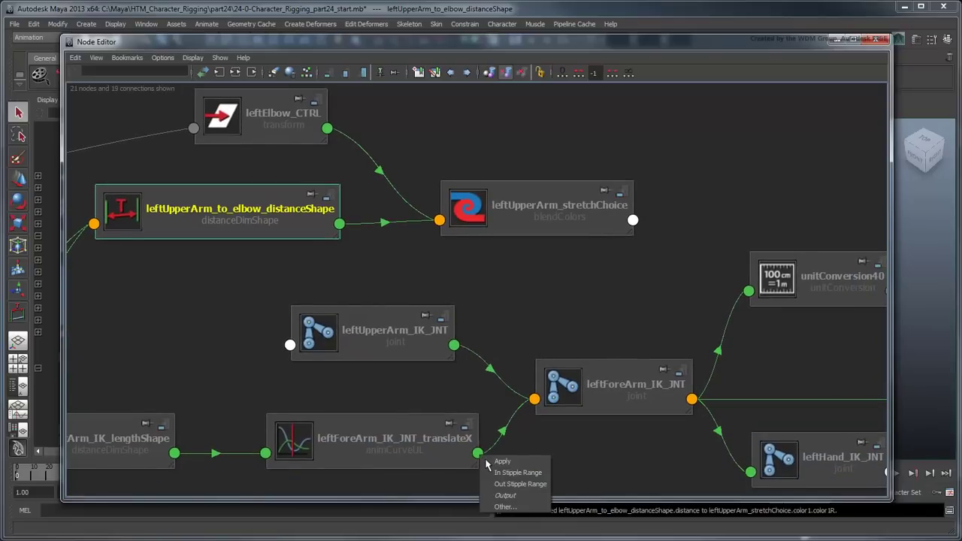
left_click(526, 496)
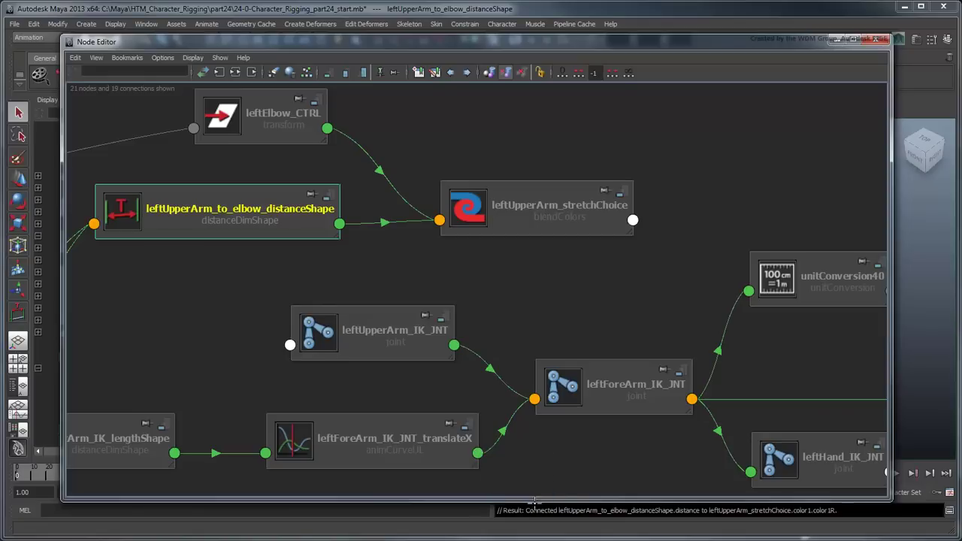
left_click(445, 227)
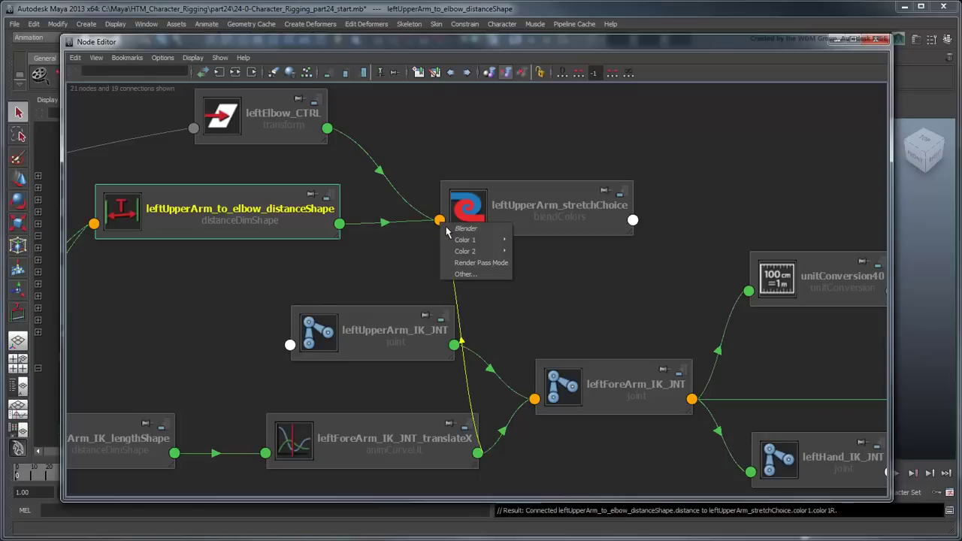
mouse_move(488, 251)
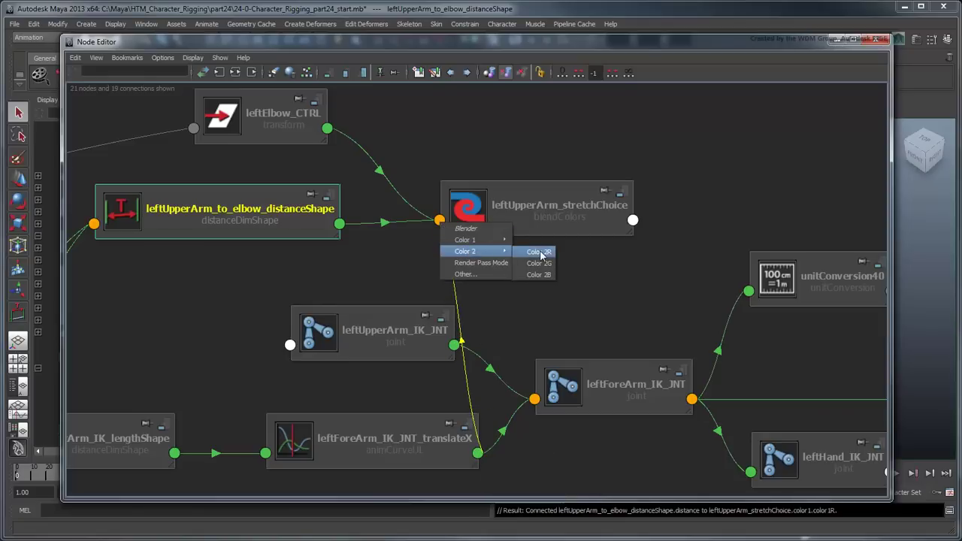
left_click(539, 252)
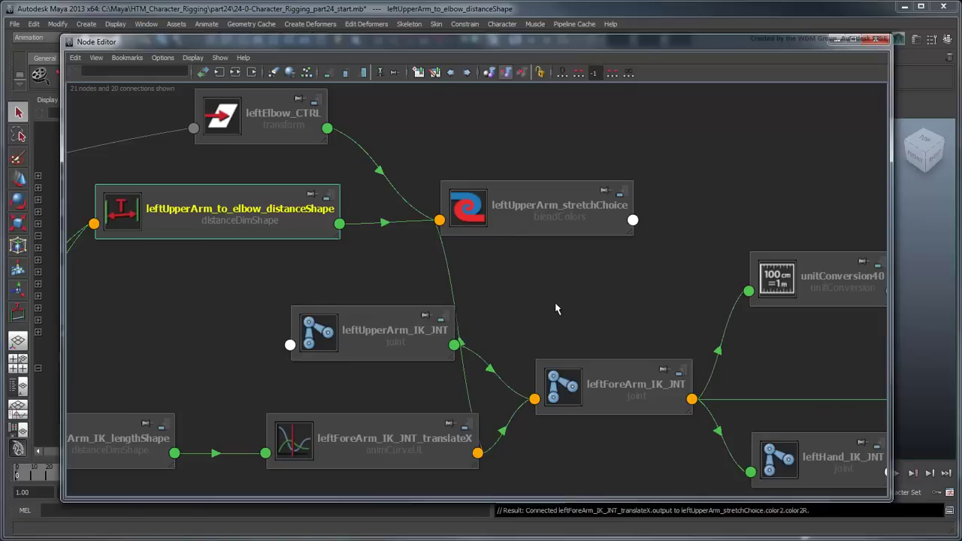
Connect Output R of leftUpperArm_stretchChoice to Translate X of leftForeArm_IK_JNT, and rearrange the node graph
left_click(632, 219)
mouse_move(661, 239)
mouse_move(674, 273)
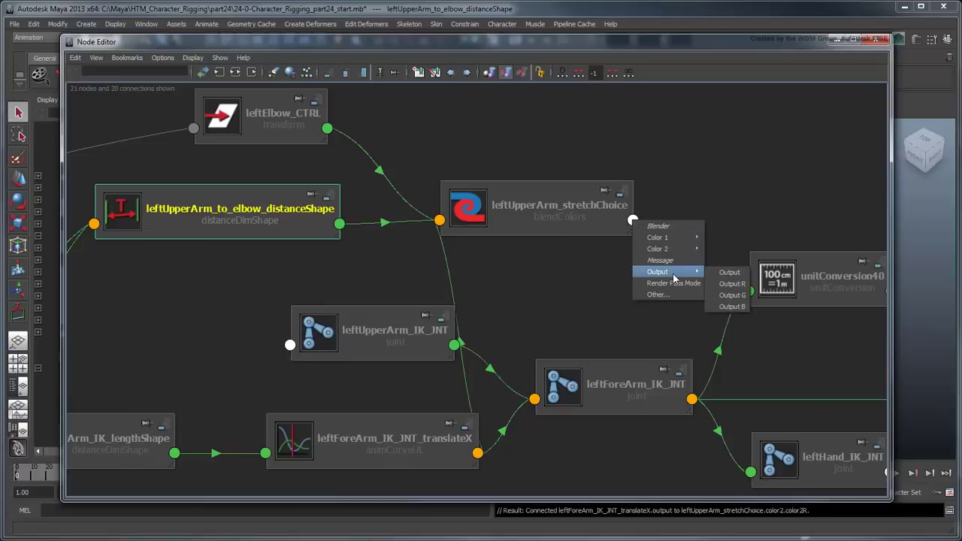
left_click(718, 285)
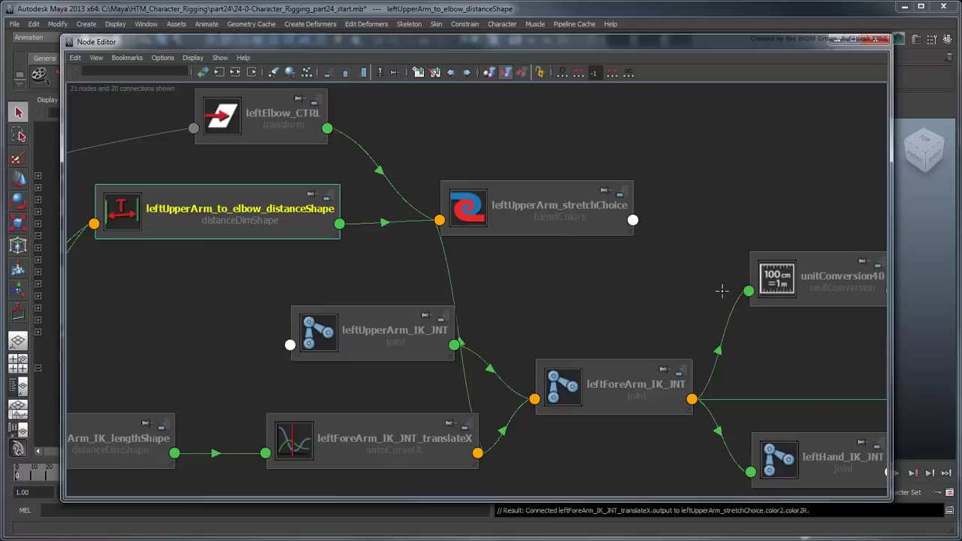
left_click(536, 401)
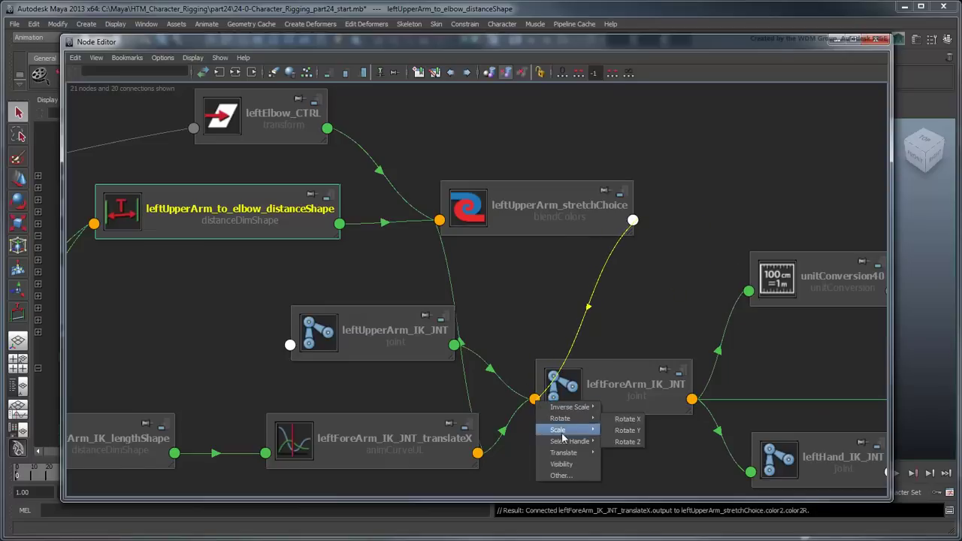
mouse_move(572, 453)
left_click(618, 464)
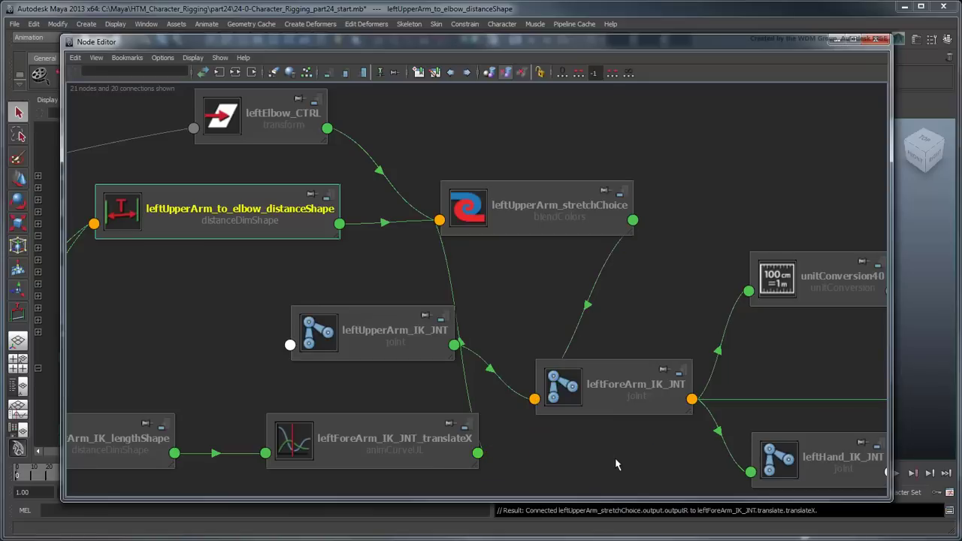
left_click(306, 72)
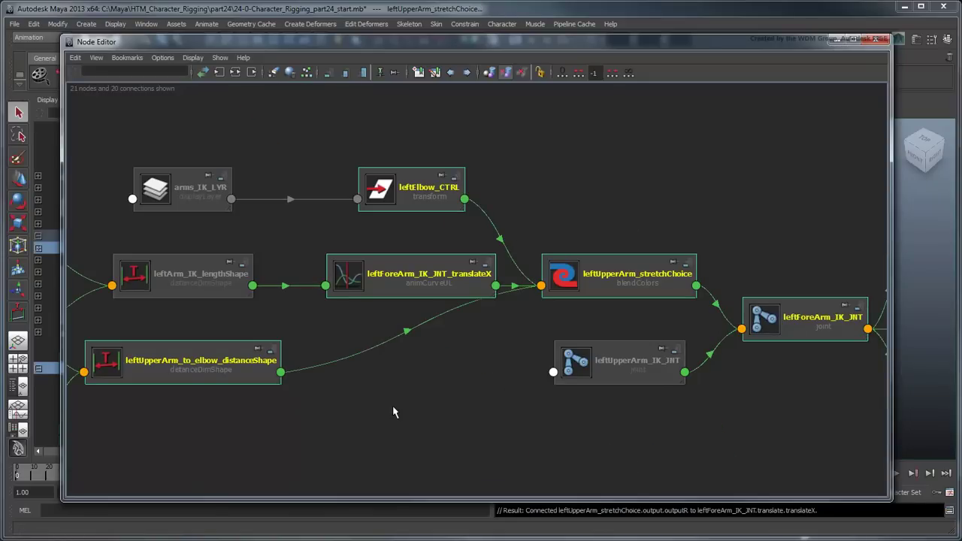
left_click(390, 412)
Graph the input and output connections of leftHand_IK_JNT, leftElbow_to_hand_distance and leftElbow_CTRL in the Node Editor
left_click_drag(367, 44, 434, 43)
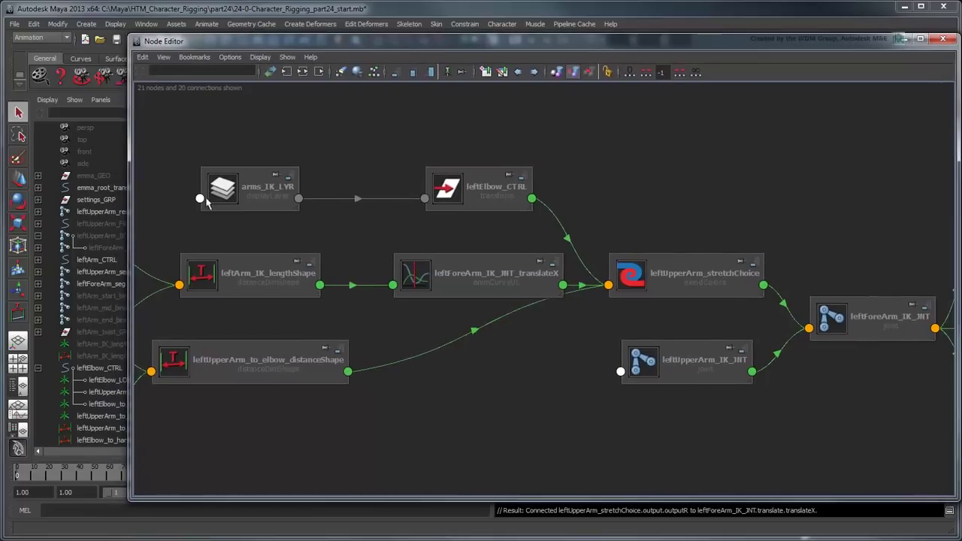
left_click_drag(132, 251, 215, 247)
left_click(39, 248)
left_click(124, 260)
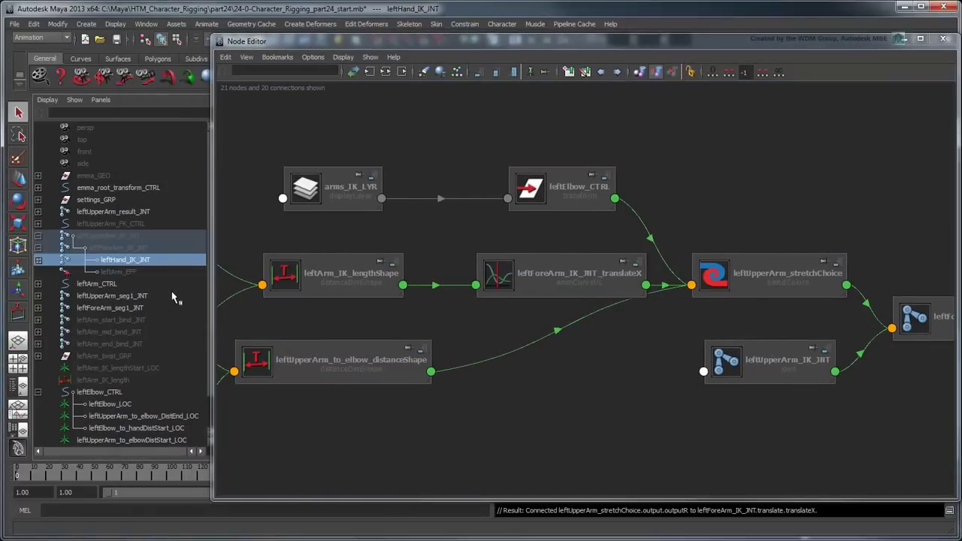
scroll(171, 295, "down", 1)
left_click(131, 431, "ctrl")
left_click(123, 358, "ctrl")
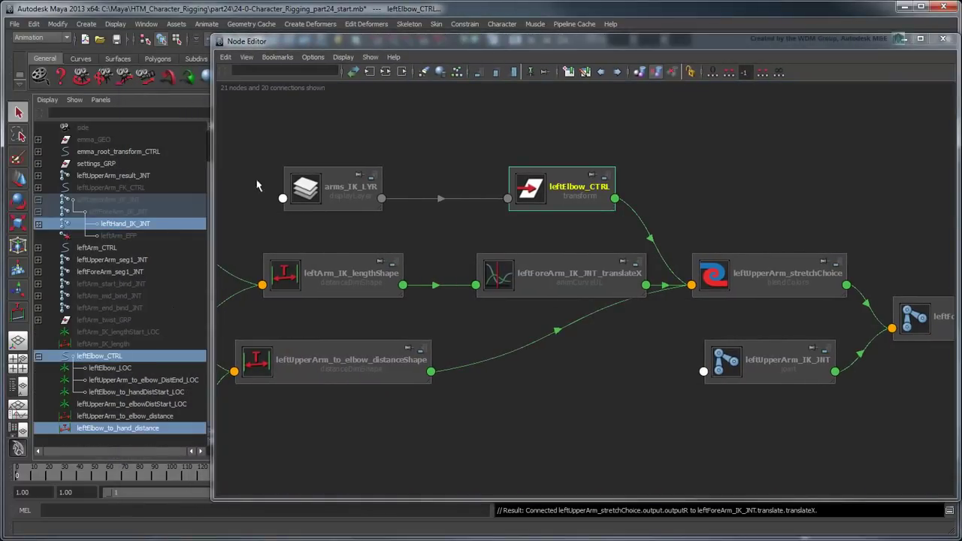
left_click(384, 71)
left_click_drag(412, 46, 311, 44)
scroll(251, 255, "up", 4)
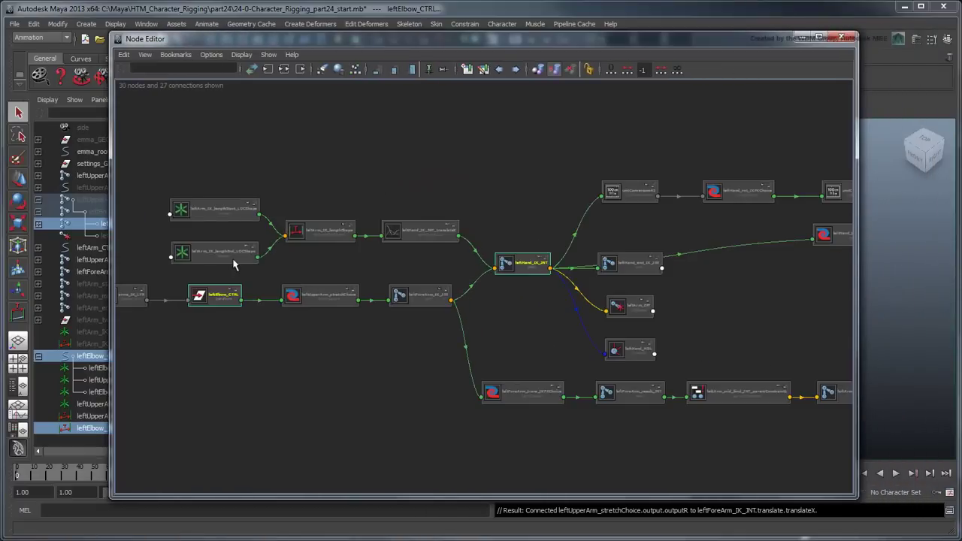
Create a blendColors node named leftForeArm_stretchChoice for the left forearm's stretch blending
key("Tab")
type("blendColors")
key("Return")
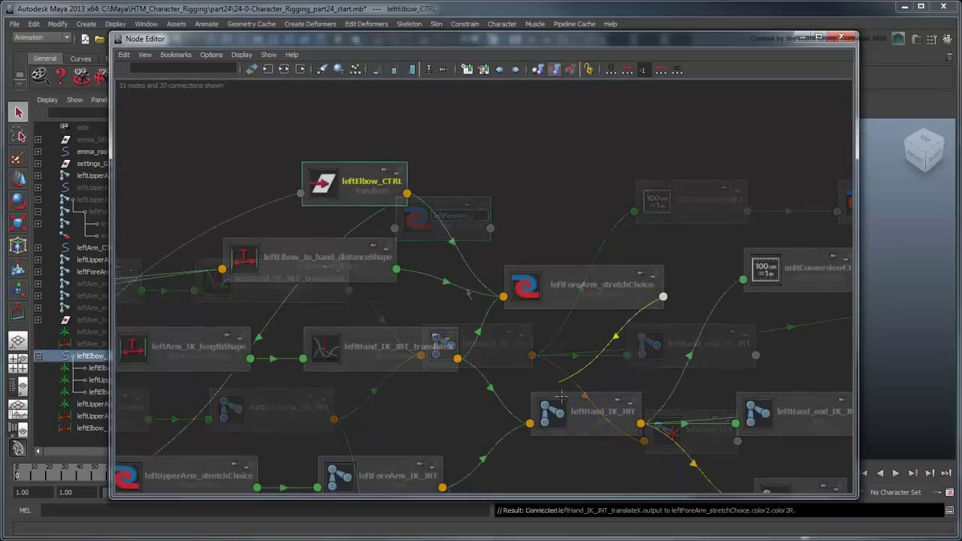
Connect Output R of leftForeArm_stretchChoice to Translate X of leftHand_IK_JNT
left_click_drag(663, 296, 547, 418)
mouse_move(555, 478)
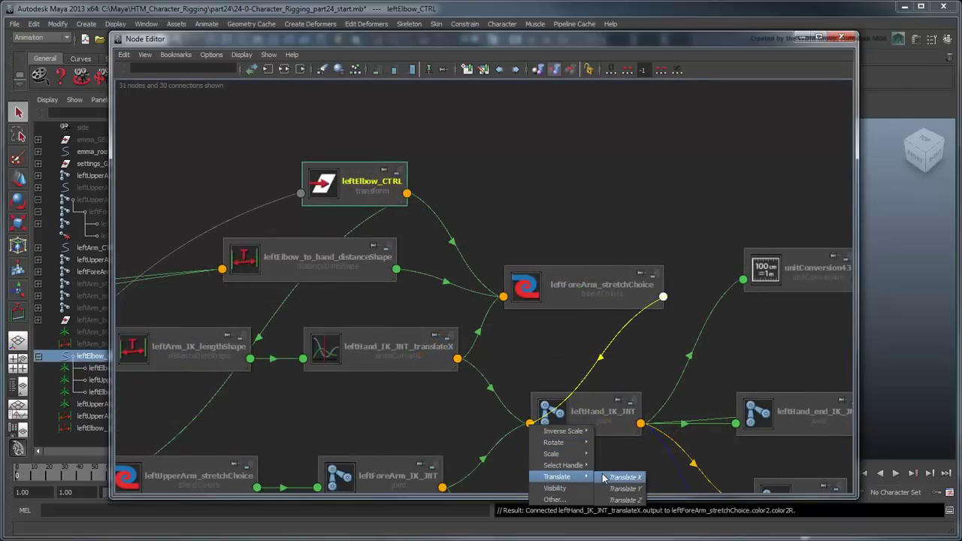
left_click(605, 478)
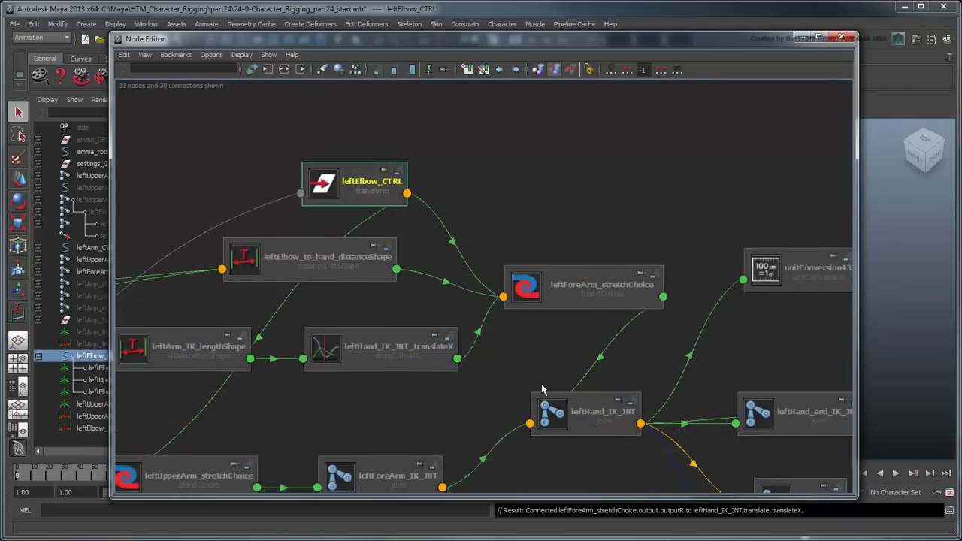
Minimize the Node Editor, show the Channel Box and set Elbow Snap of leftElbow_CTRL to 1
left_click(802, 36)
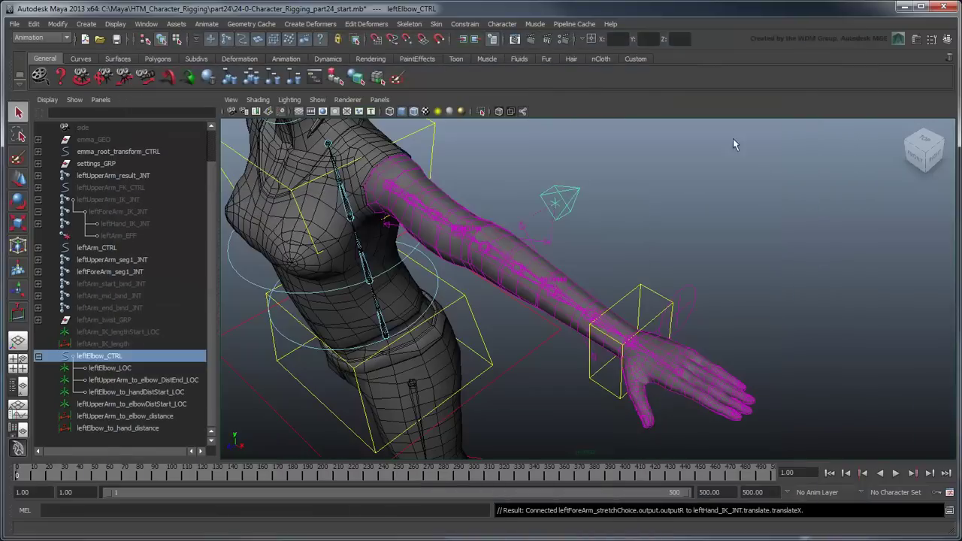
left_click(950, 40)
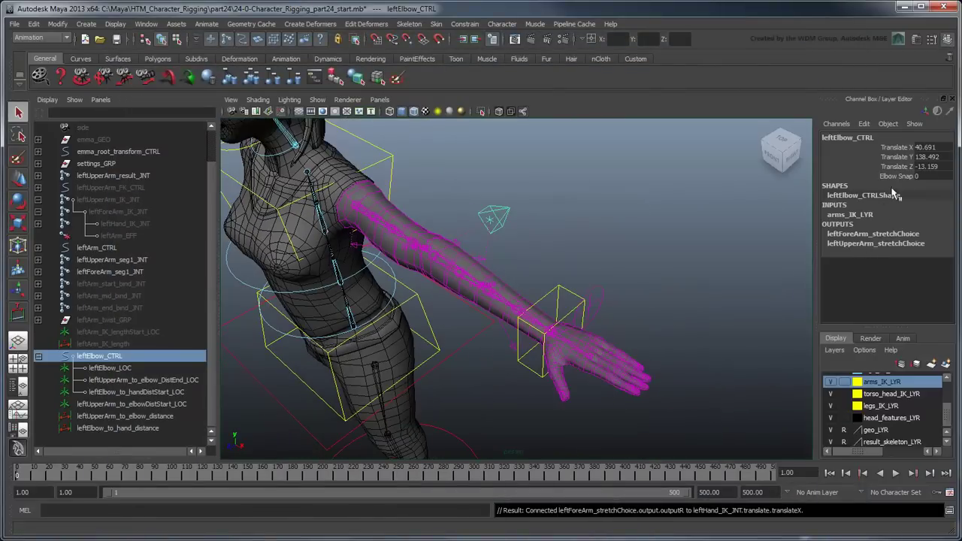
middle_click_drag(686, 216, 782, 213)
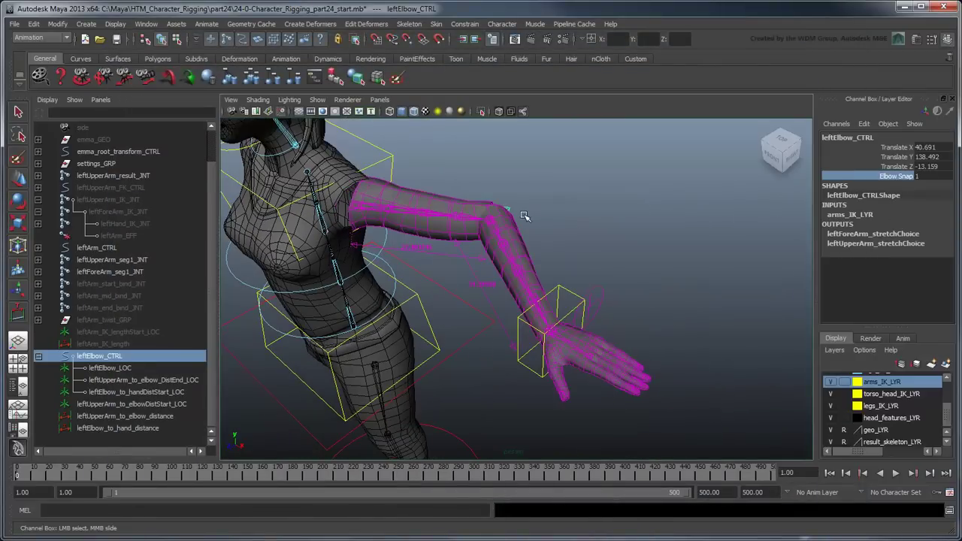
Test the elbow snapping by moving leftElbow_CTRL up and outward and leftArm_CTRL down and outward, and undo both moves
key("w")
left_click_drag(494, 227, 526, 185)
left_click(574, 315)
left_click_drag(551, 332, 655, 395)
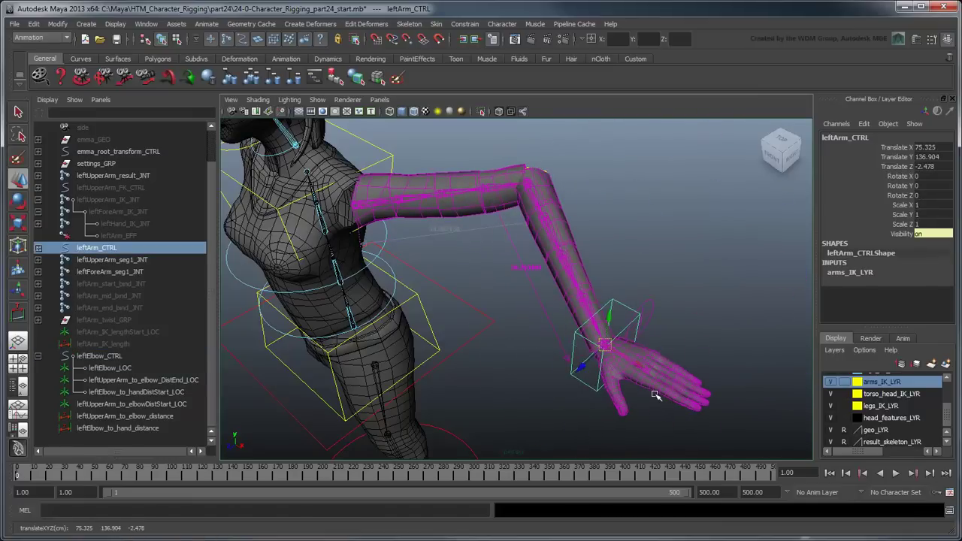
key("ctrl+z")
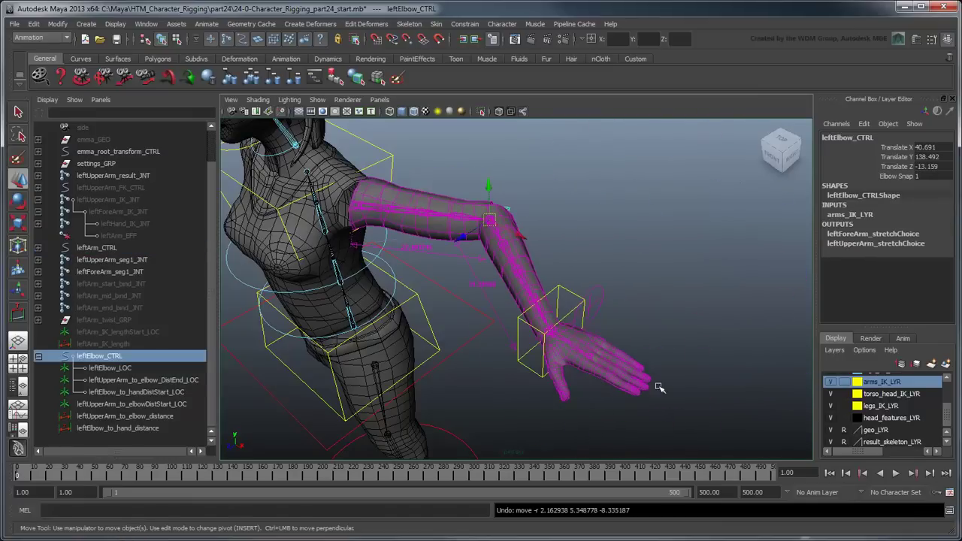
Set Elbow Snap of leftElbow_CTRL back to 0
left_click(900, 177)
middle_click_drag(683, 251, 502, 263)
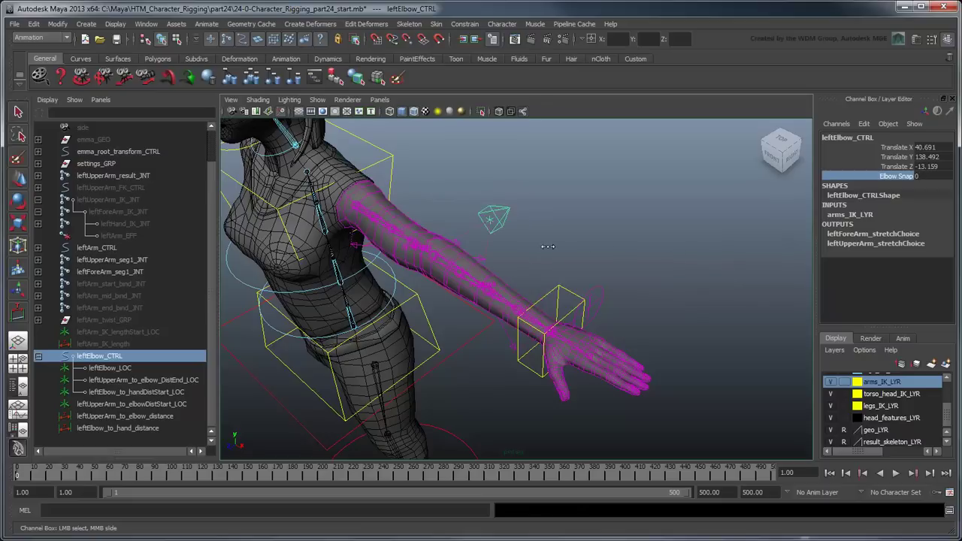
left_click(494, 264)
Hide the left elbow locators and distance nodes, from leftElbow_LOC through leftElbow_to_hand_distance
left_click(125, 369)
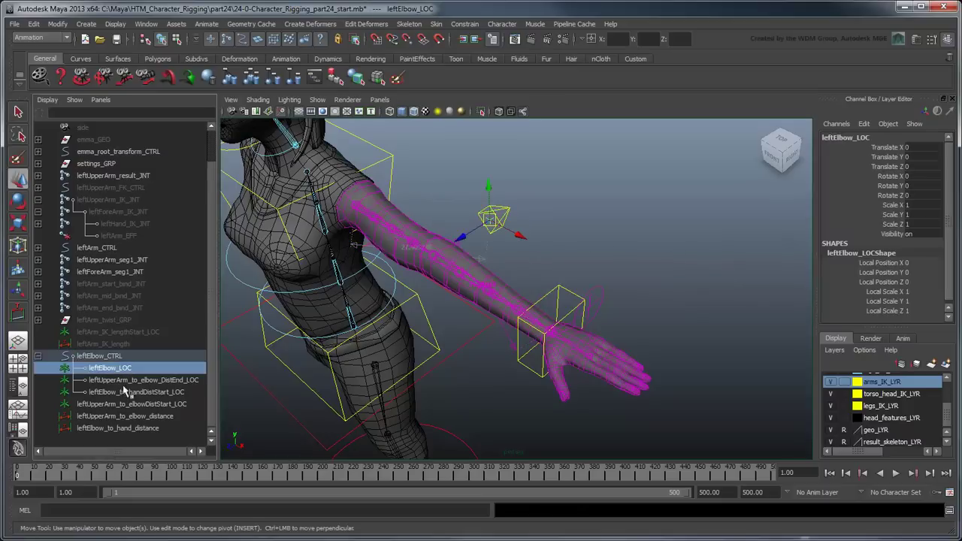
left_click(127, 427, "shift")
key("ctrl+h")
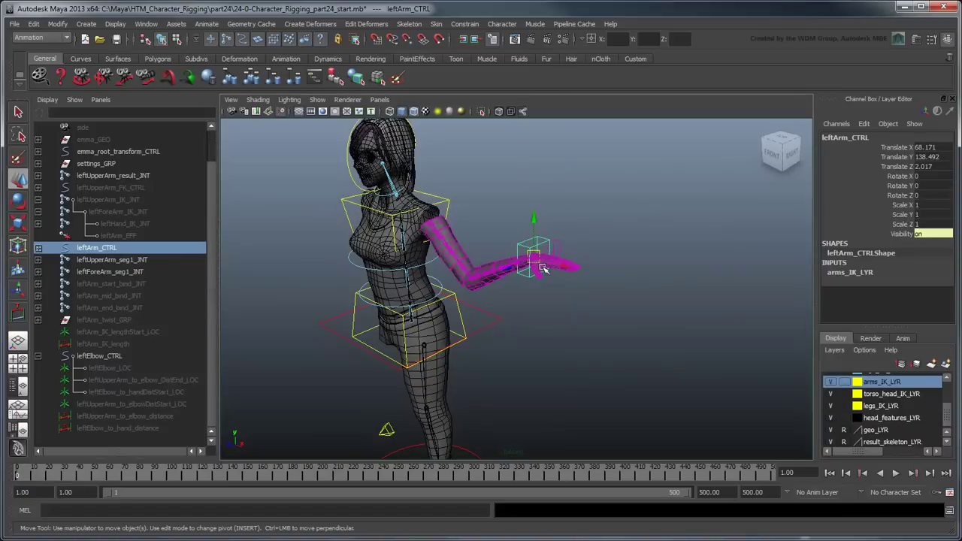
Move leftArm_CTRL to about X 65.7, Y 147, Z -1 to test how the left IK arm bends
left_click_drag(495, 228, 548, 256)
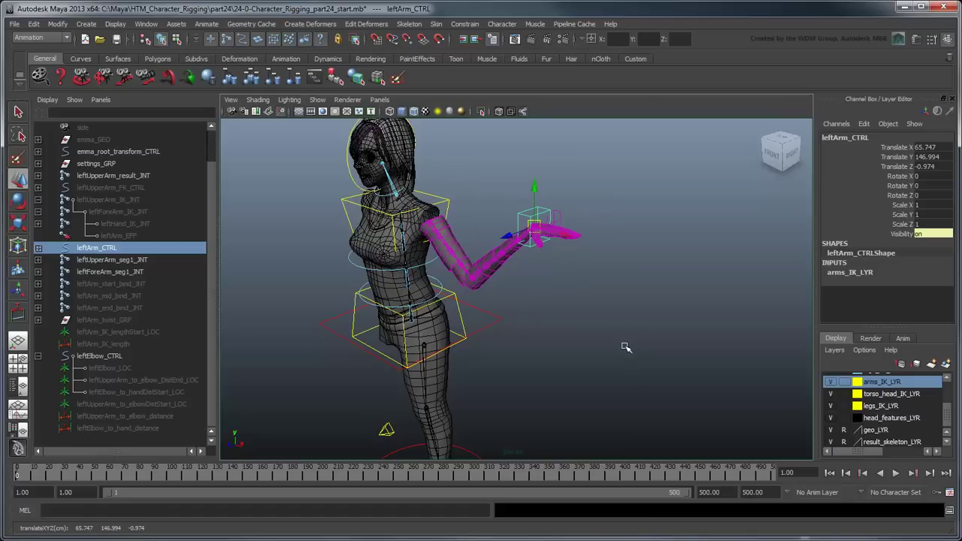